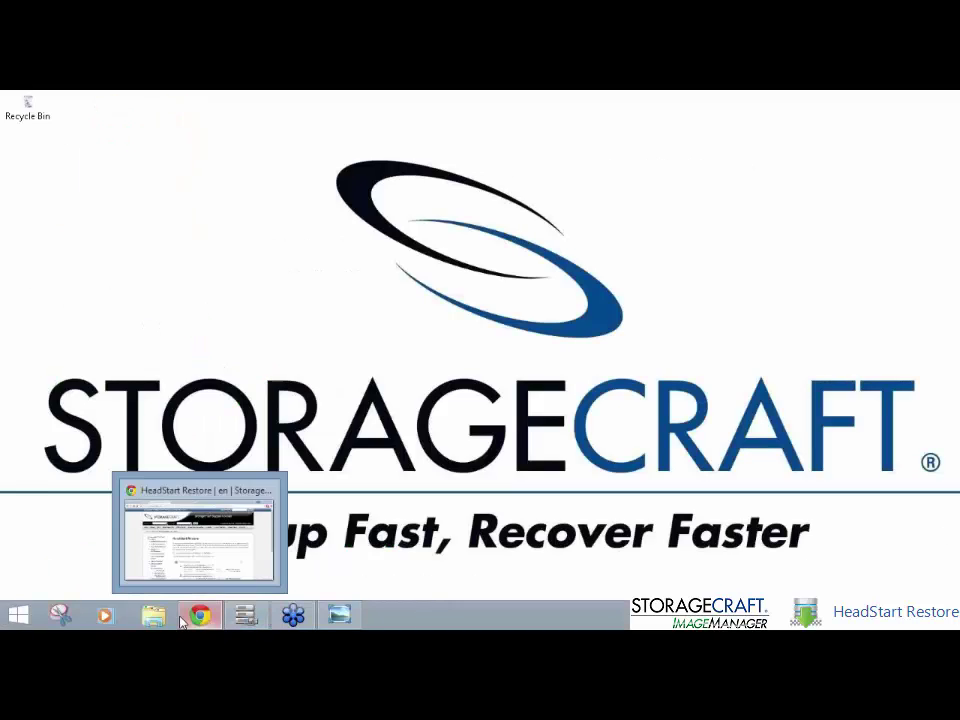
Step: Bring the browser back to the ImageManager user guide's HeadStart Restore page
{"action": "left_click", "coordinate": [182, 622]}
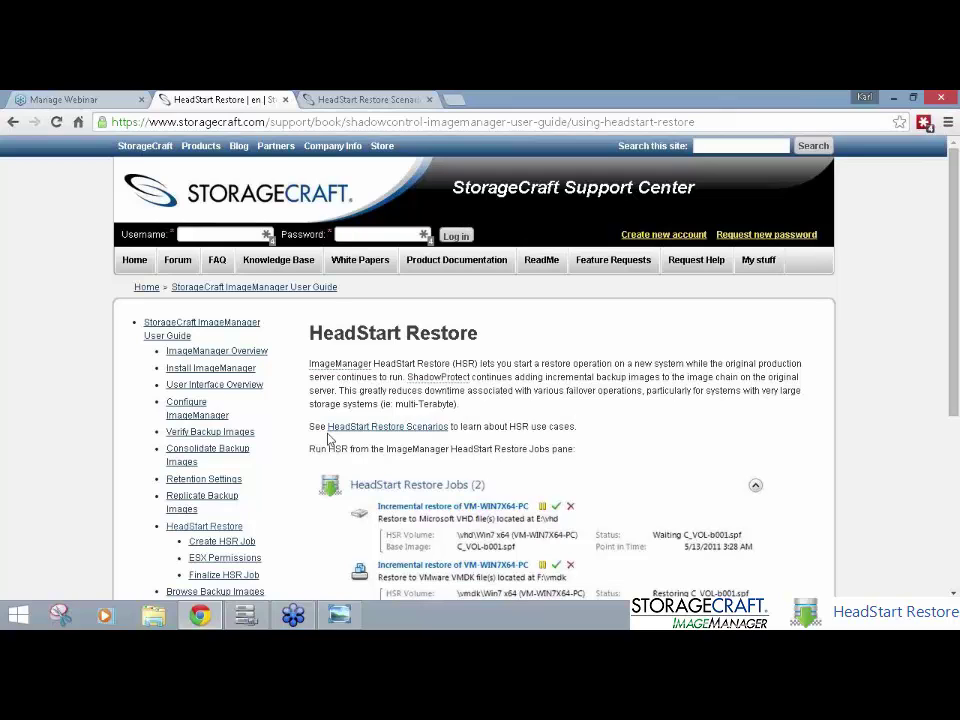
Step: Open HeadStart Restore Scenarios and read down to the Virtual Standby Server scenario
{"action": "left_click", "coordinate": [349, 97]}
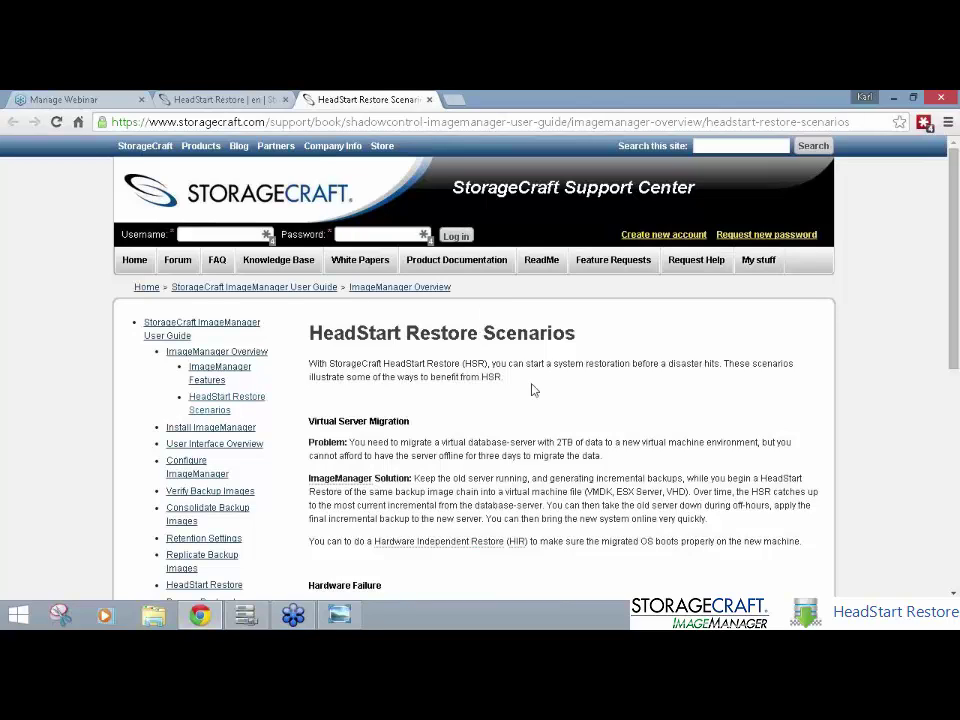
{"action": "scroll", "coordinate": [558, 425], "scroll_direction": "down", "scroll_amount": 3}
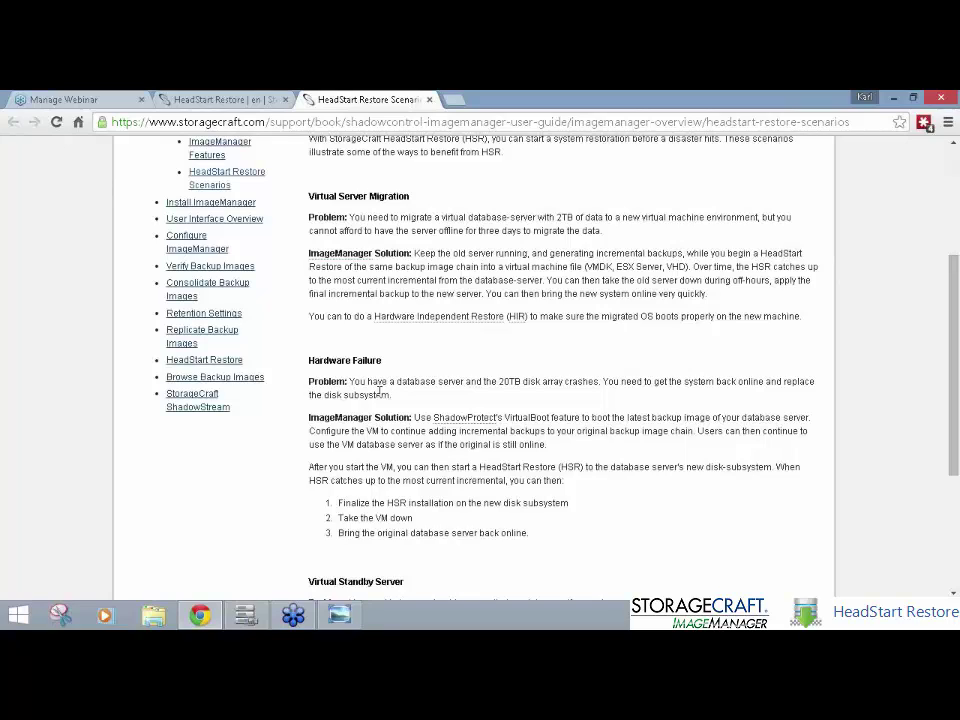
{"action": "scroll", "coordinate": [455, 412], "scroll_direction": "down", "scroll_amount": 3}
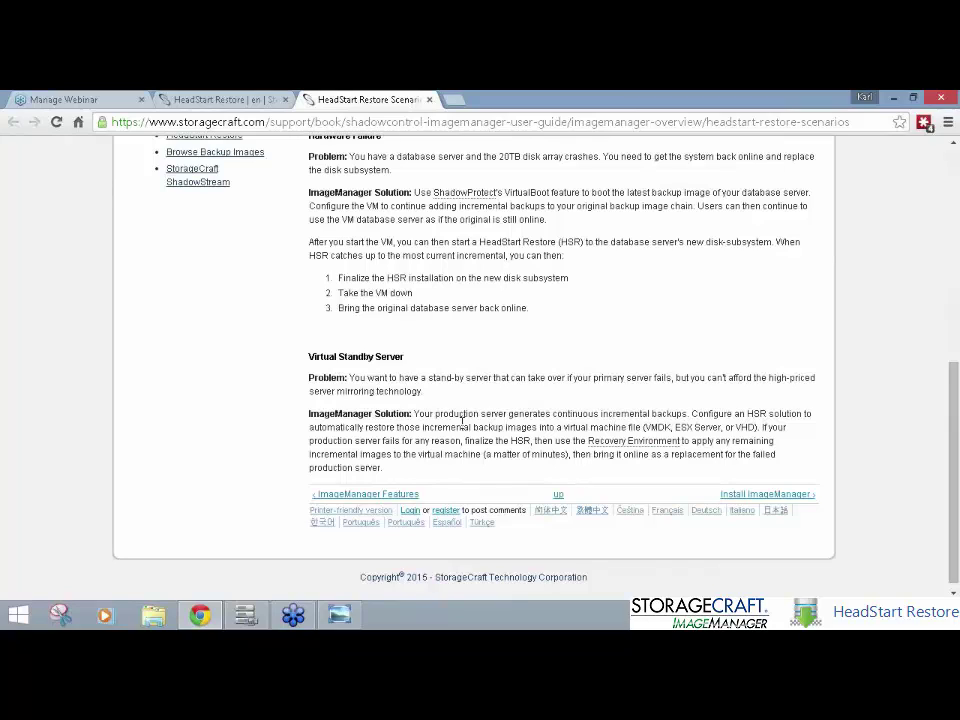
Step: Switch to ImageManager and compare EXCHANGED1's and EXCHANGESERVER's backups, ending on EXCHANGESERVER
{"action": "left_click", "coordinate": [895, 101]}
{"action": "left_click", "coordinate": [252, 616]}
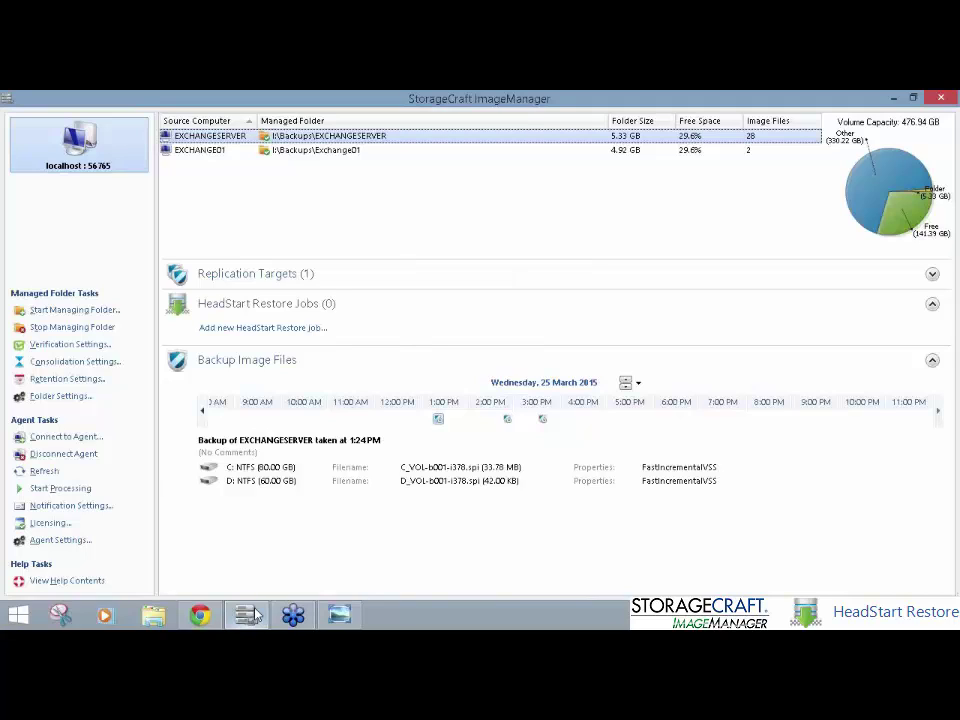
{"action": "left_click", "coordinate": [349, 149]}
{"action": "left_click", "coordinate": [350, 136]}
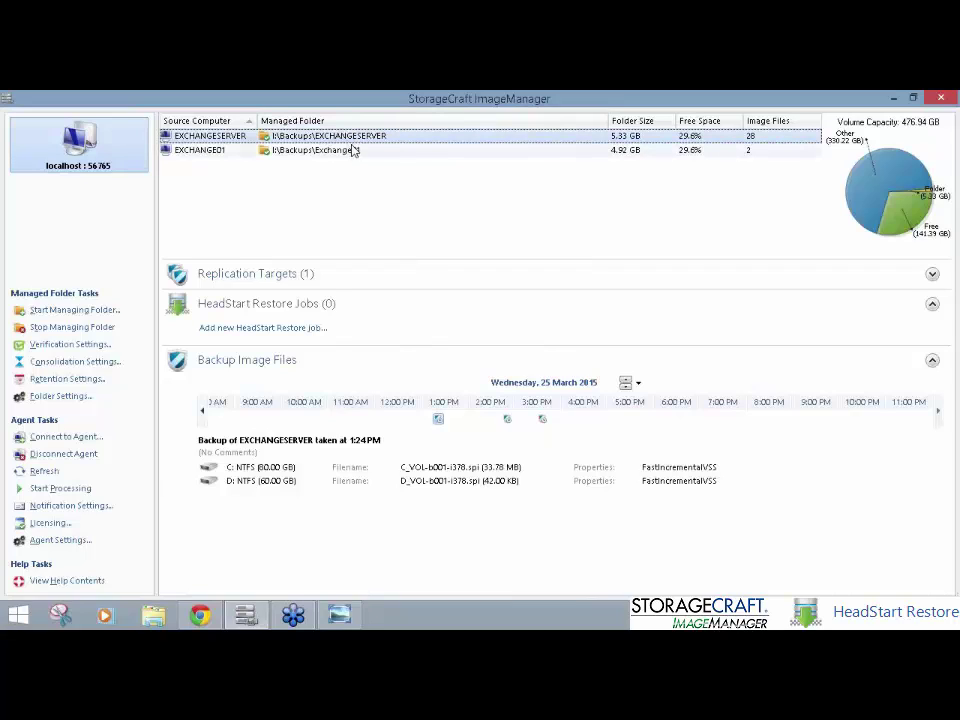
{"action": "left_click", "coordinate": [354, 150]}
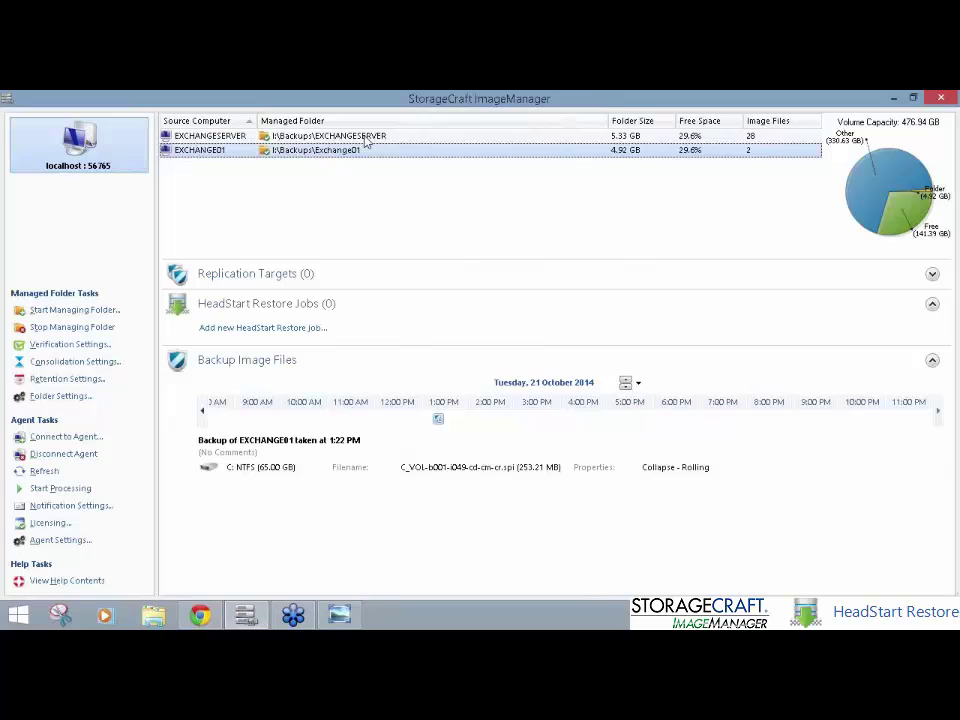
{"action": "left_click", "coordinate": [364, 137]}
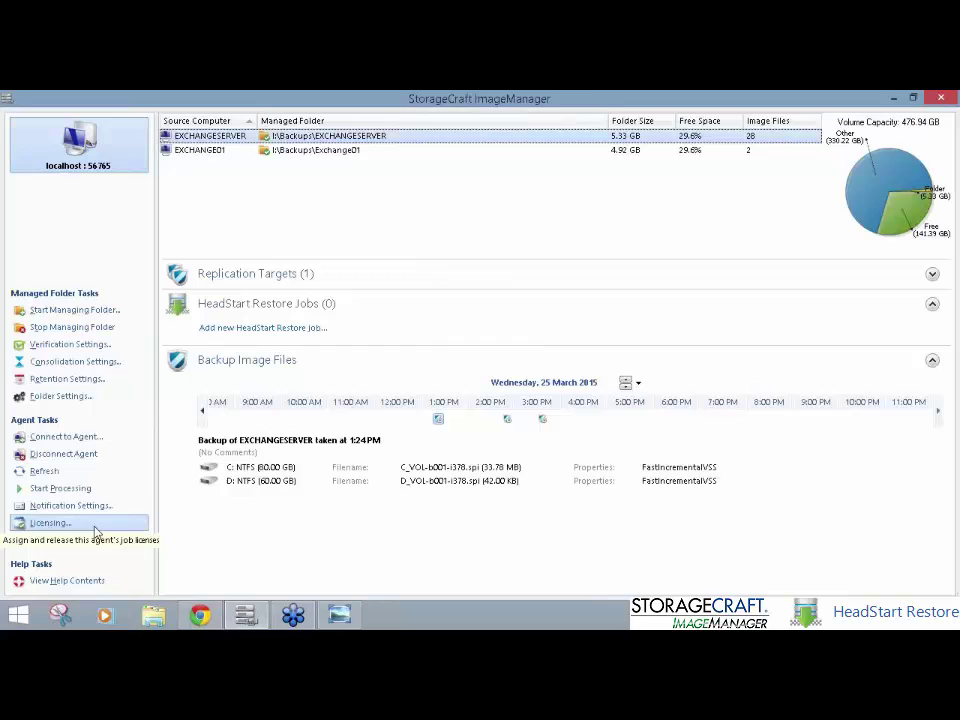
Step: Open a new EXCHANGESERVER HeadStart Restore Job dialog with VMDK kept as the disk type
{"action": "left_click", "coordinate": [297, 331]}
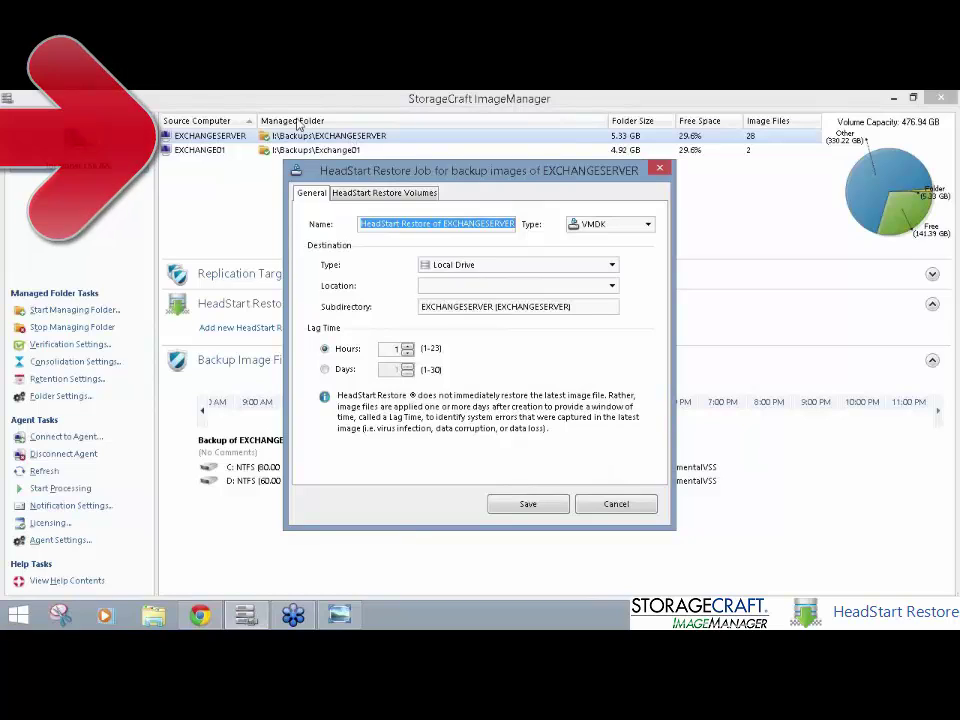
{"action": "left_click", "coordinate": [442, 224]}
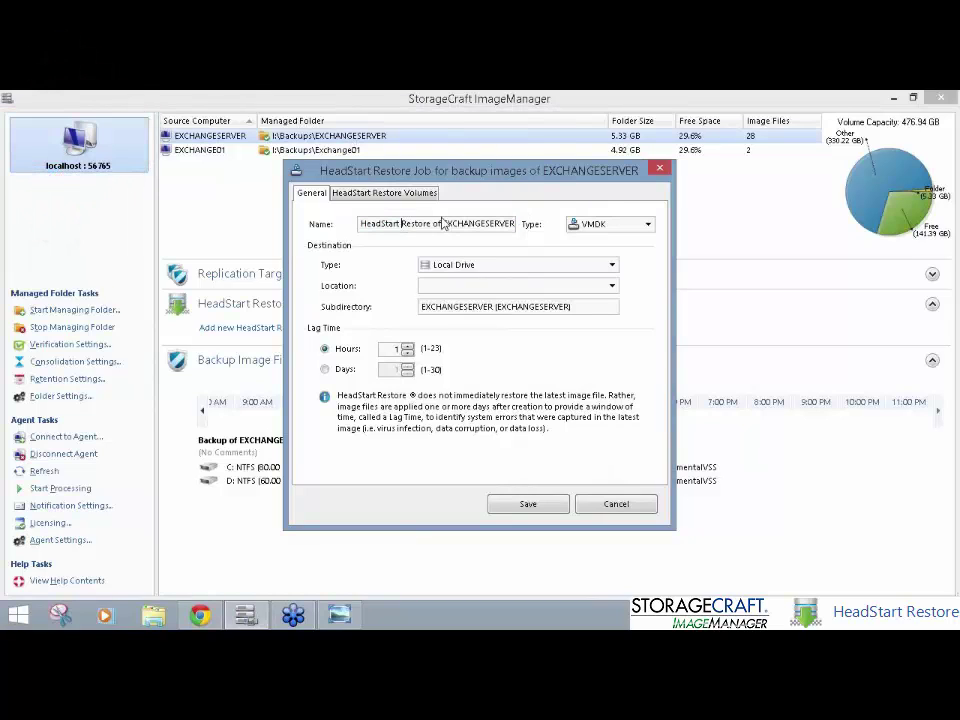
{"action": "left_click_drag", "start_coordinate": [442, 224], "coordinate": [572, 226]}
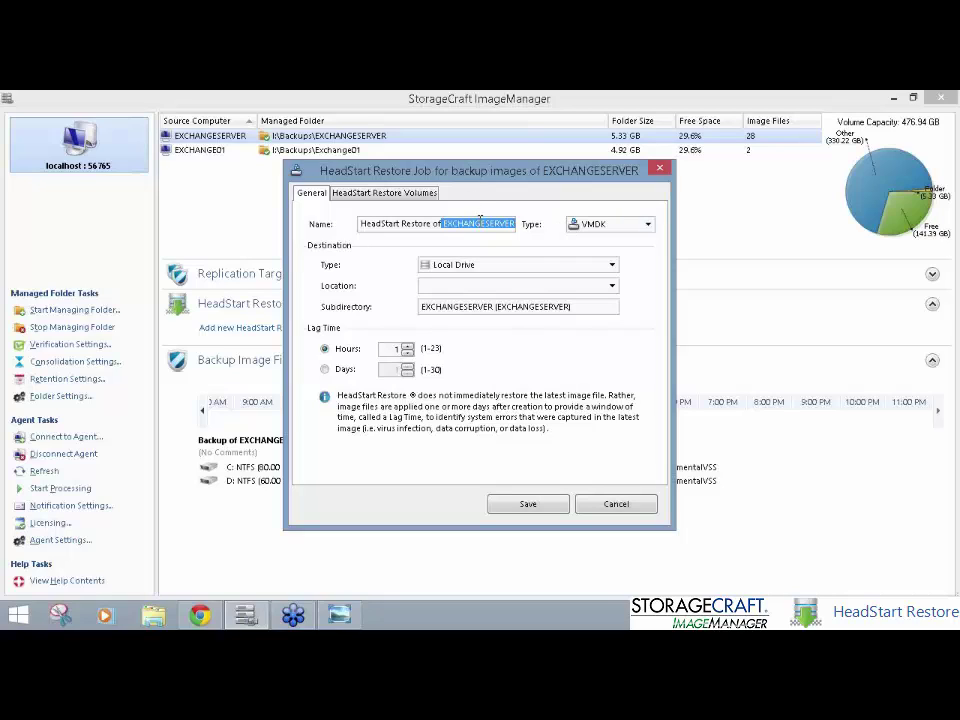
{"action": "left_click", "coordinate": [604, 226]}
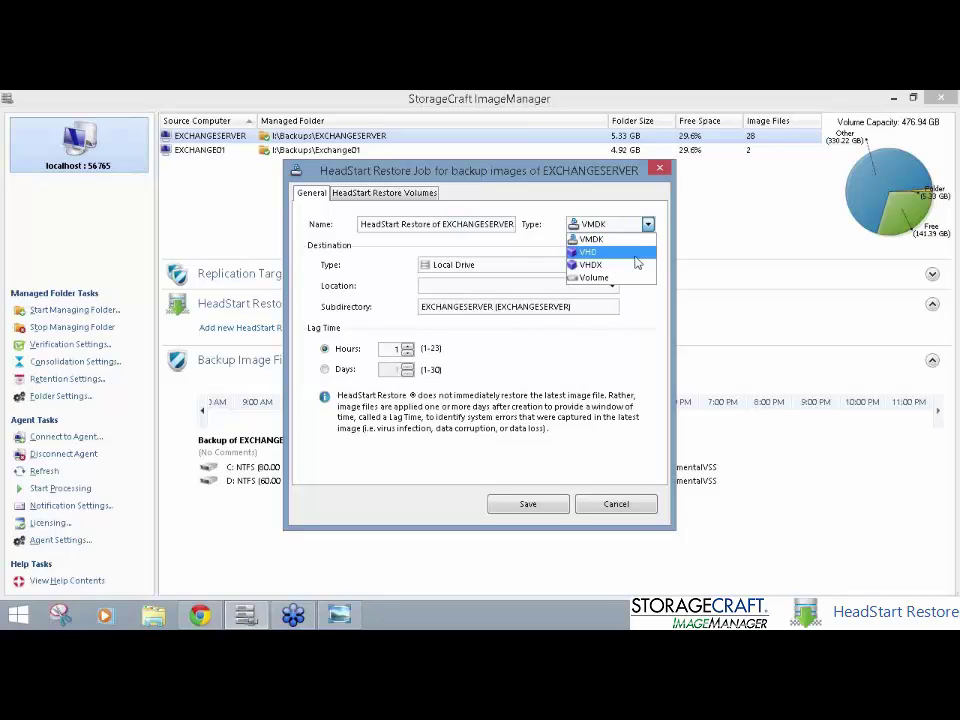
{"action": "left_click", "coordinate": [647, 241]}
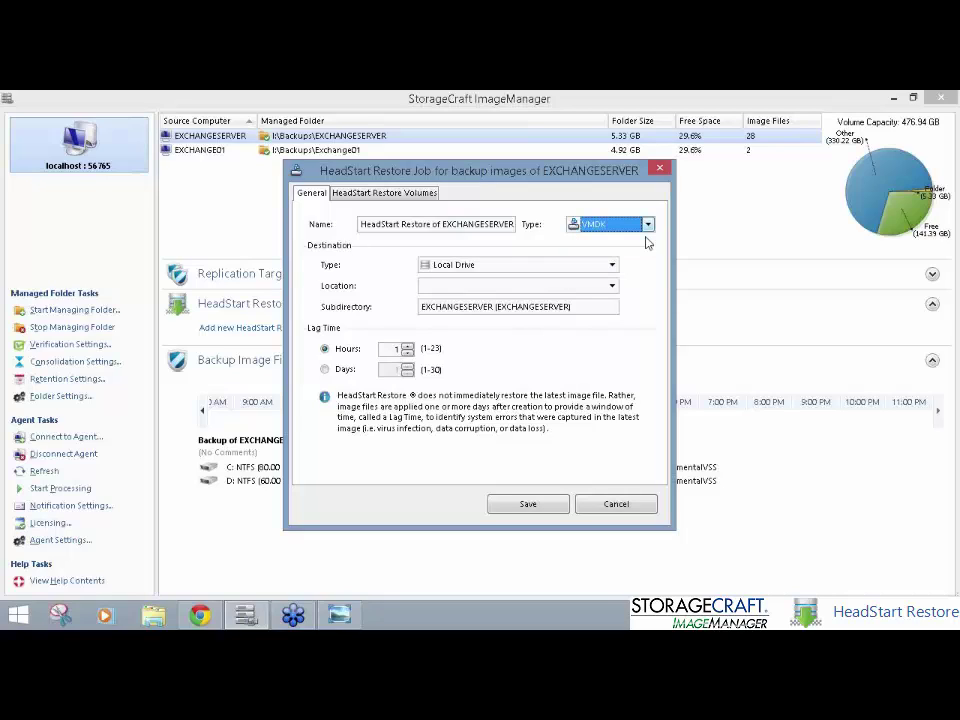
{"action": "left_click", "coordinate": [575, 271]}
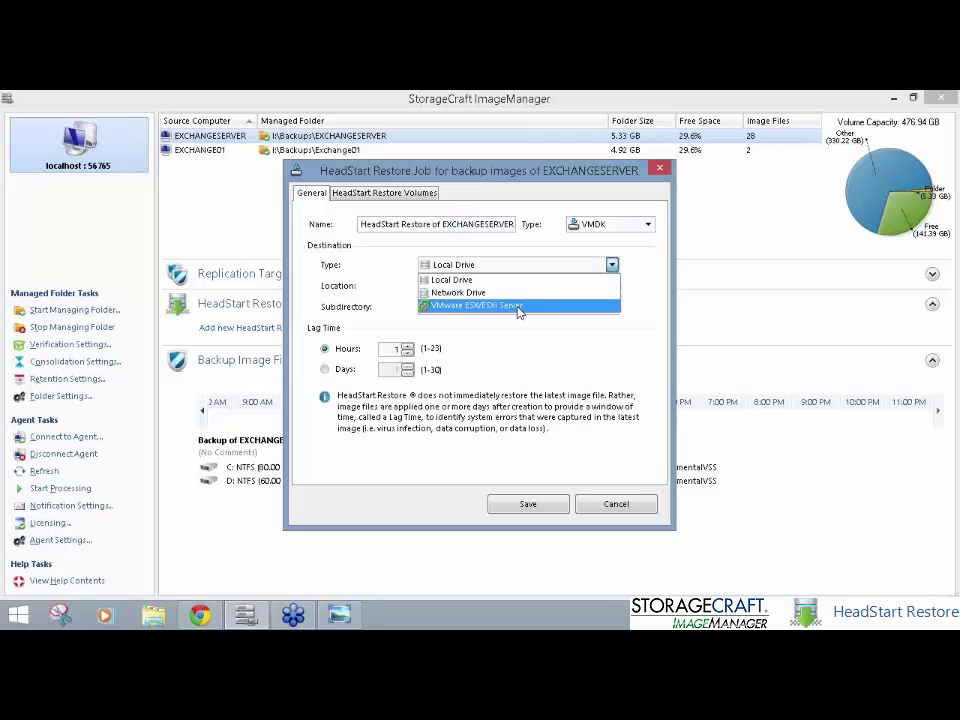
Step: Target the saved VMware ESX/ESXi Server at 10.10.10.3 and set the lag to 4 hours
{"action": "left_click", "coordinate": [518, 306]}
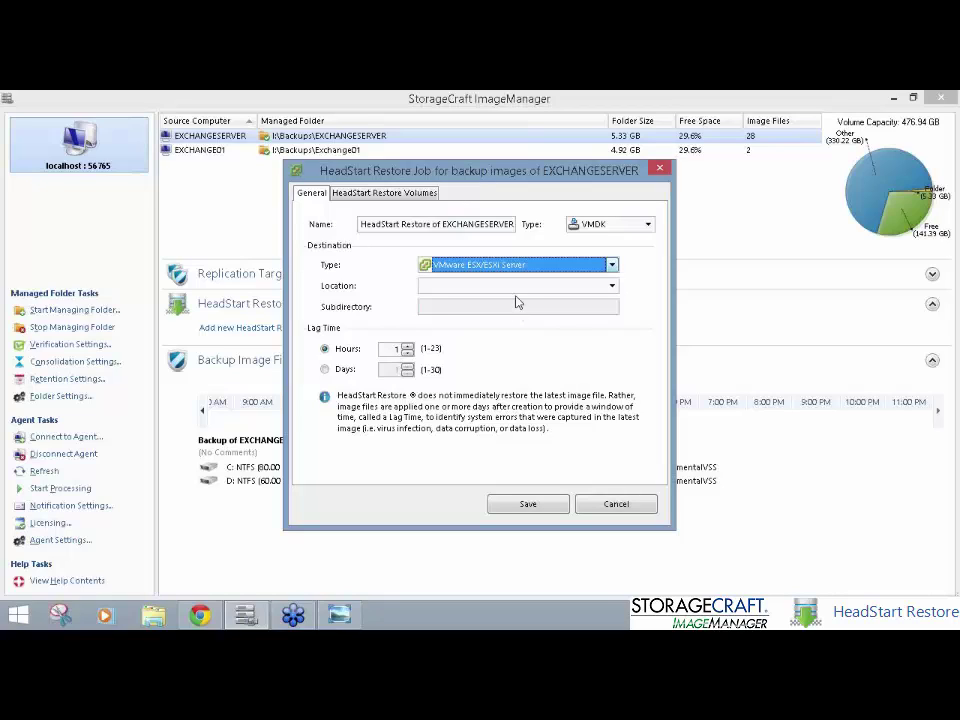
{"action": "left_click", "coordinate": [518, 287]}
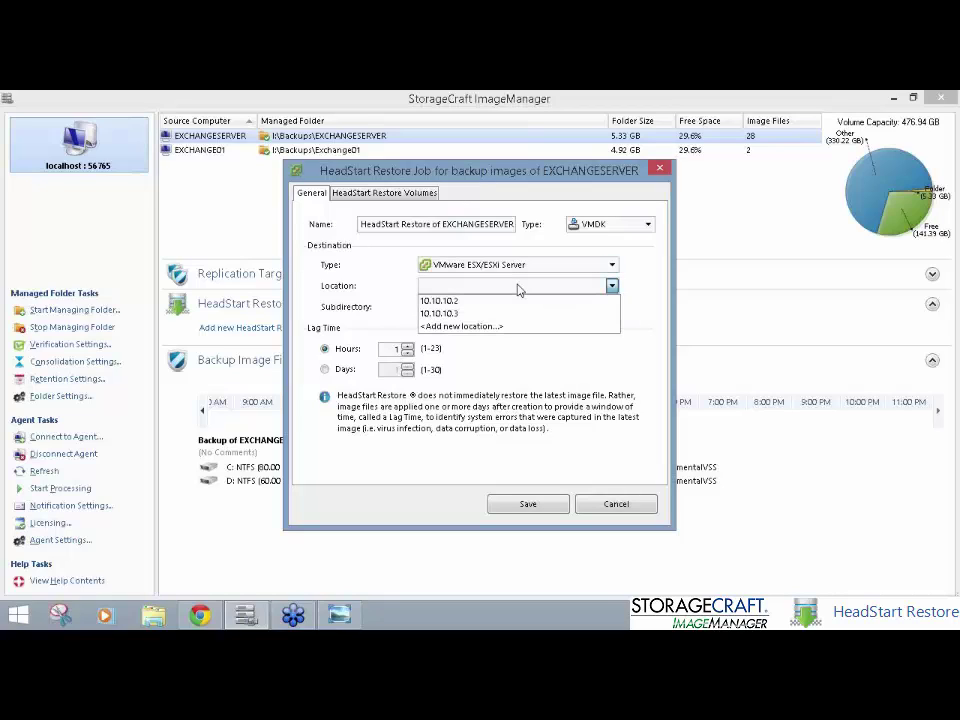
{"action": "left_click", "coordinate": [505, 326]}
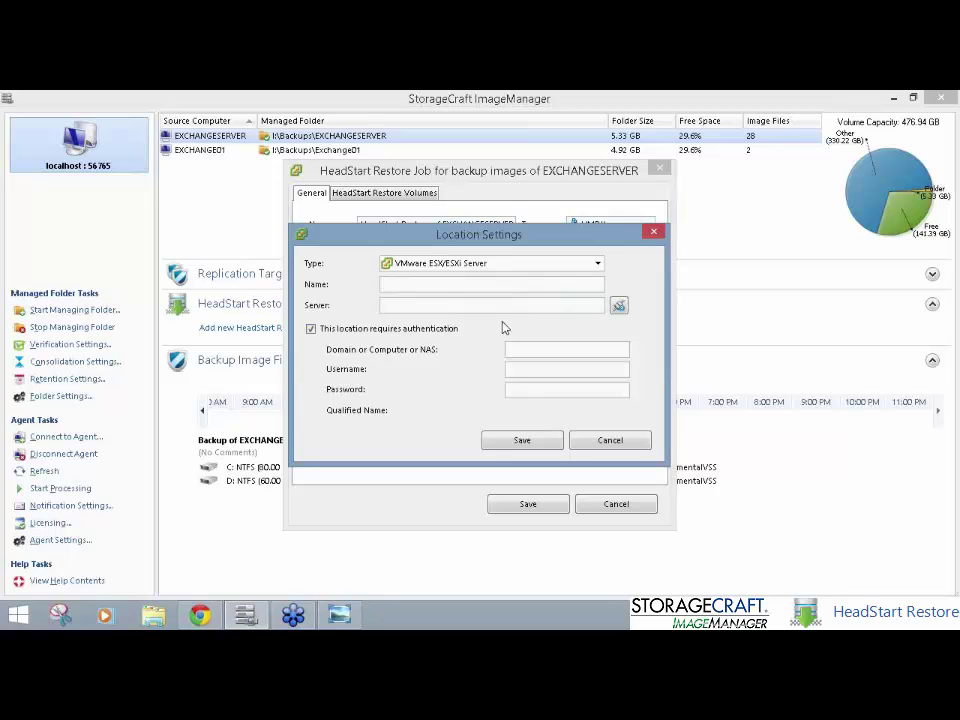
{"action": "left_click", "coordinate": [547, 369]}
{"action": "left_click", "coordinate": [610, 440]}
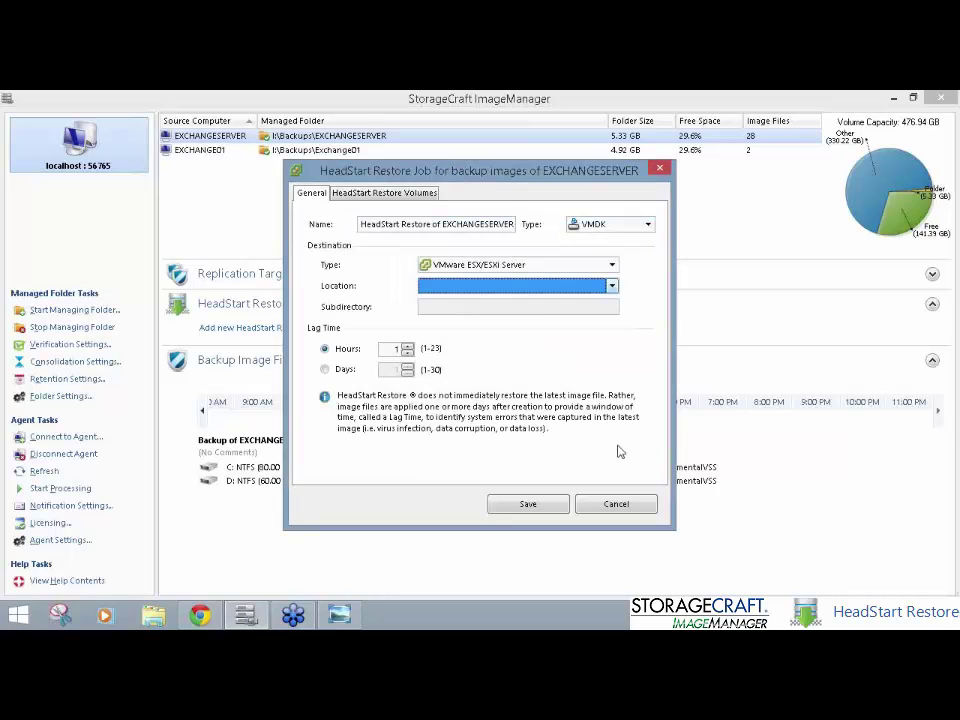
{"action": "left_click", "coordinate": [521, 287]}
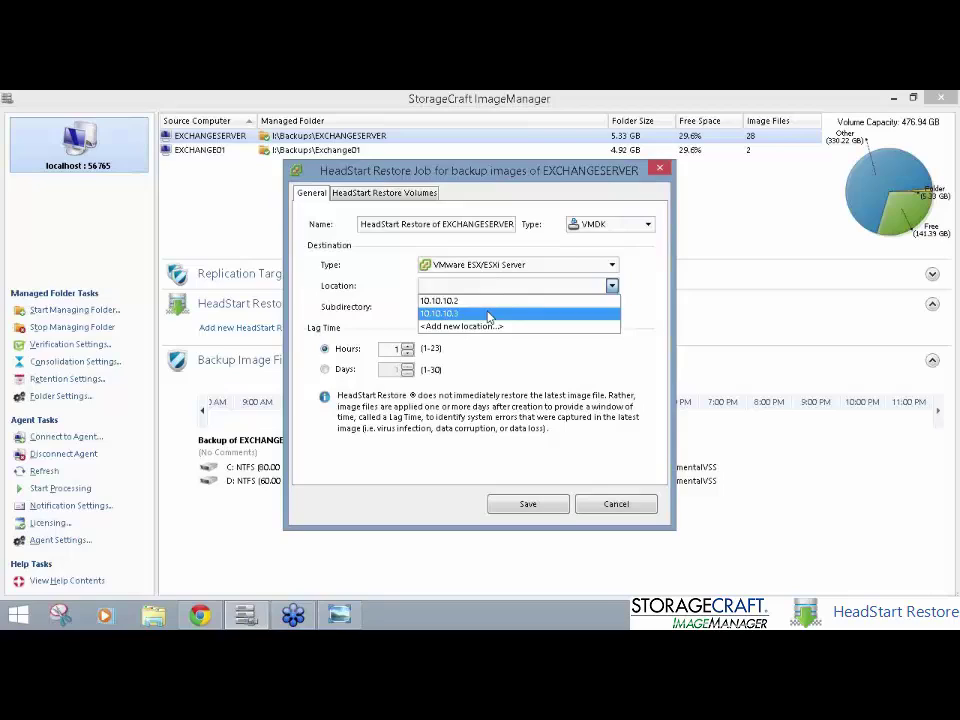
{"action": "left_click", "coordinate": [489, 317]}
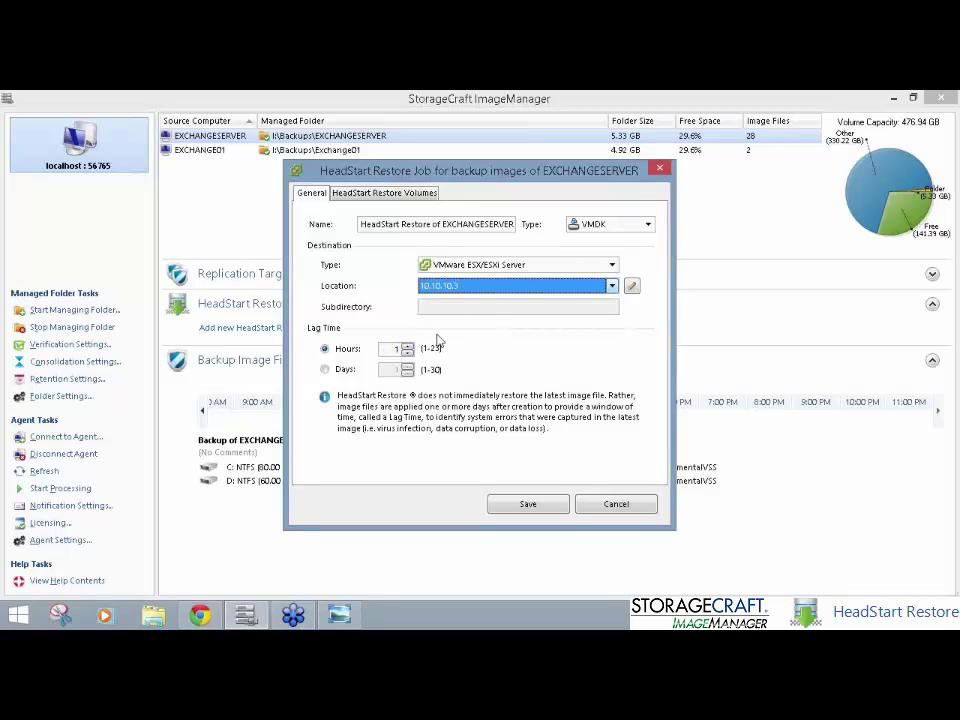
{"action": "left_click", "coordinate": [394, 349]}
{"action": "double_click", "coordinate": [394, 349]}
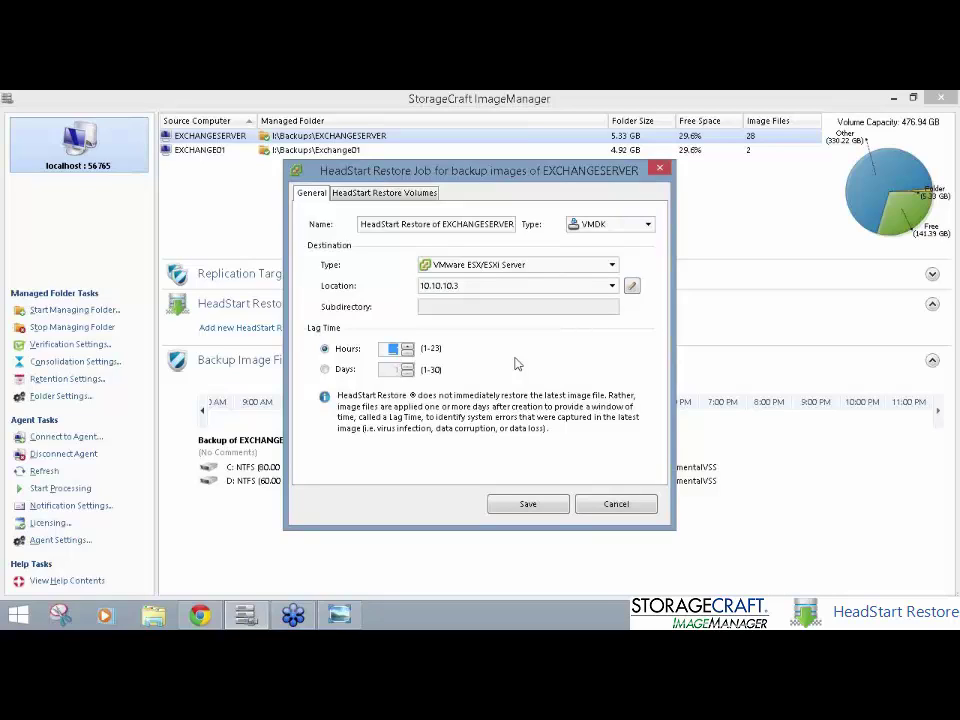
{"action": "type", "text": "4"}
Step: Add C_VOL-b001.spf and D_VOL-b001.spf as restore volumes, unlocking them with the backup password
{"action": "left_click", "coordinate": [396, 196]}
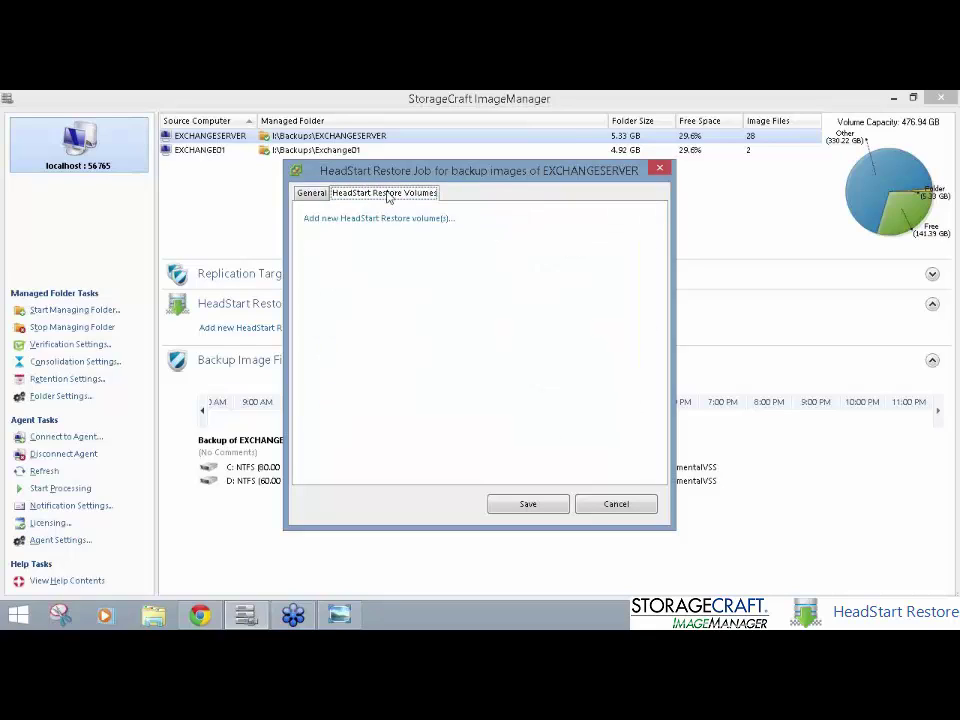
{"action": "left_click", "coordinate": [392, 219]}
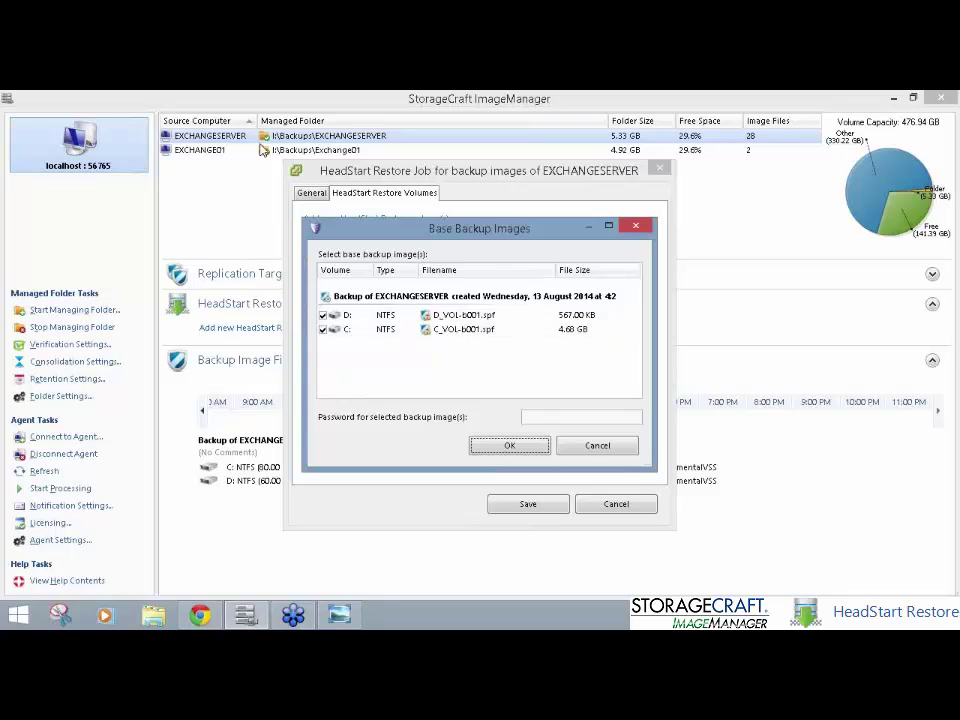
{"action": "left_click", "coordinate": [562, 420]}
{"action": "type", "text": "••••••••••"}
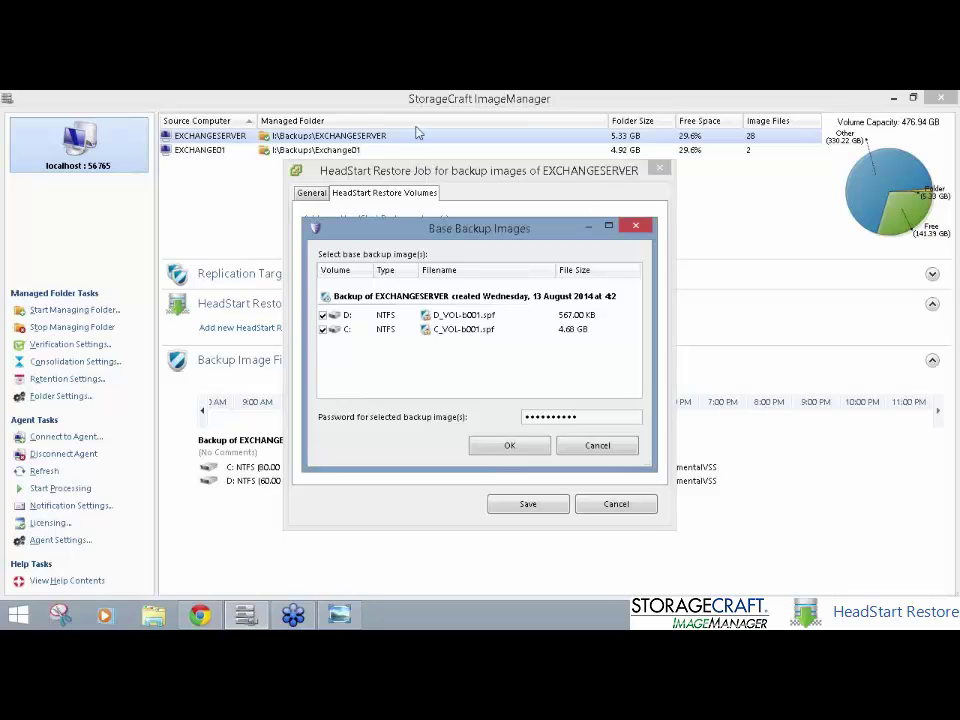
{"action": "left_click", "coordinate": [509, 446]}
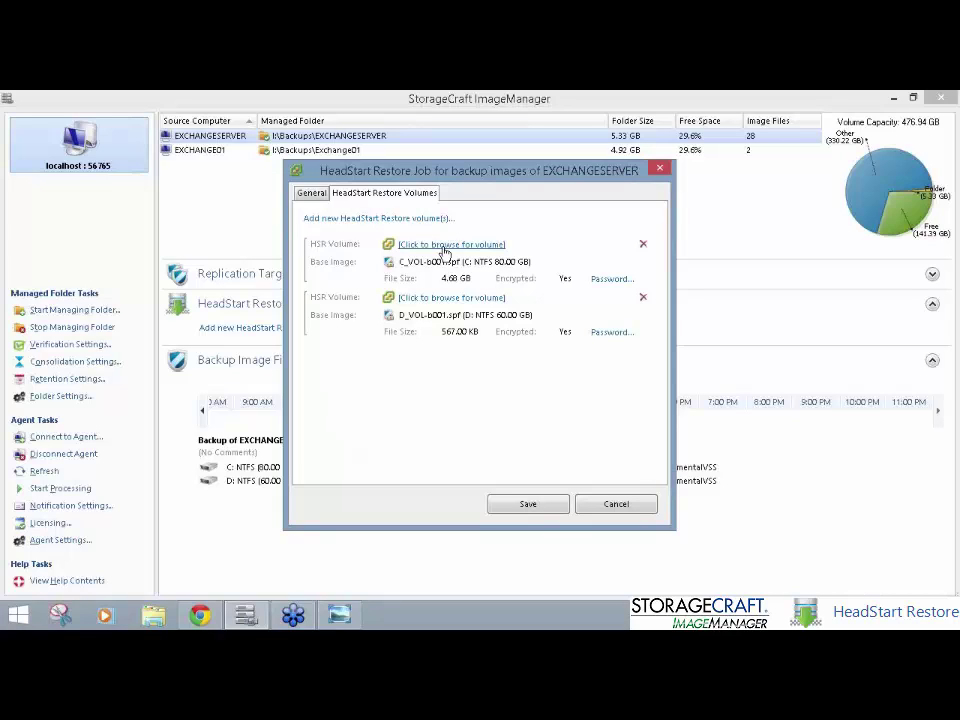
Step: For the C: target, accept the certificate and create minimal VM test01 on localhost's DataStore1
{"action": "left_click", "coordinate": [445, 246]}
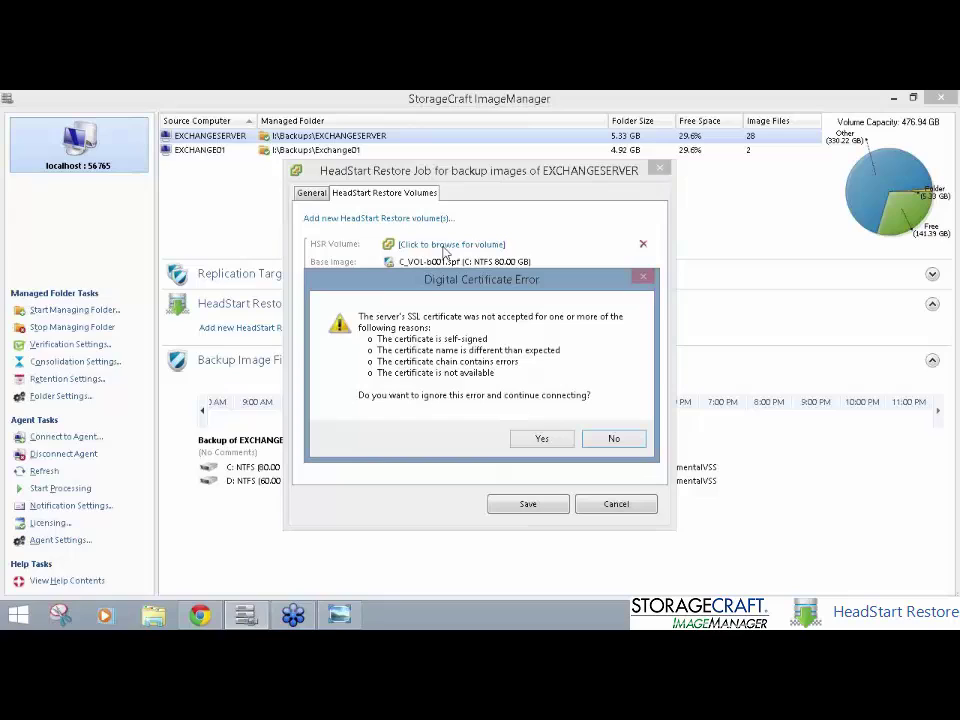
{"action": "left_click", "coordinate": [546, 438]}
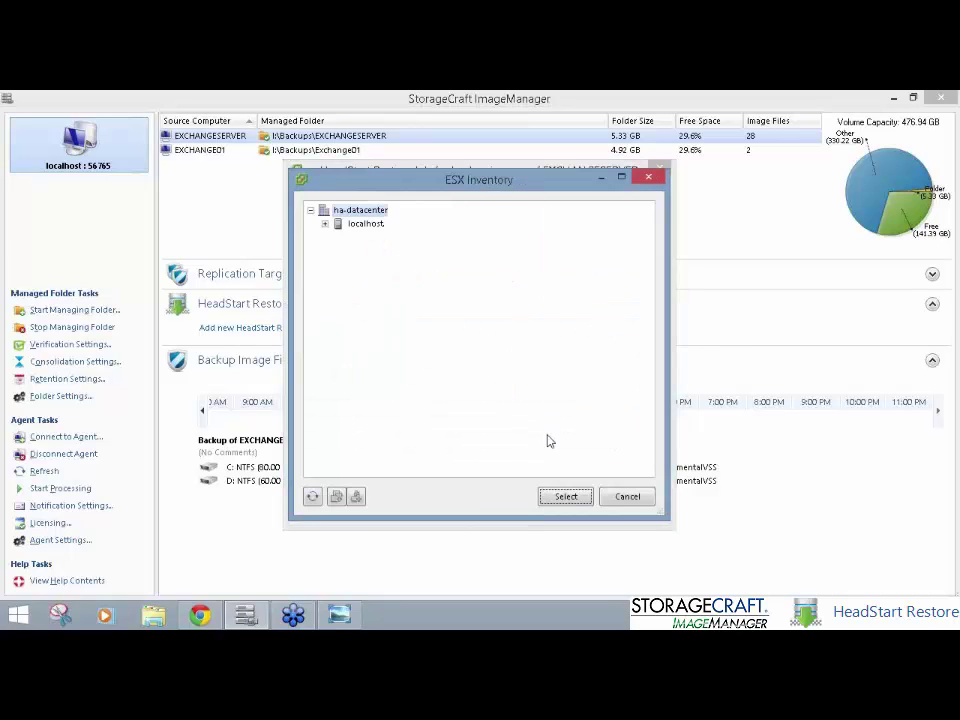
{"action": "left_click", "coordinate": [324, 224]}
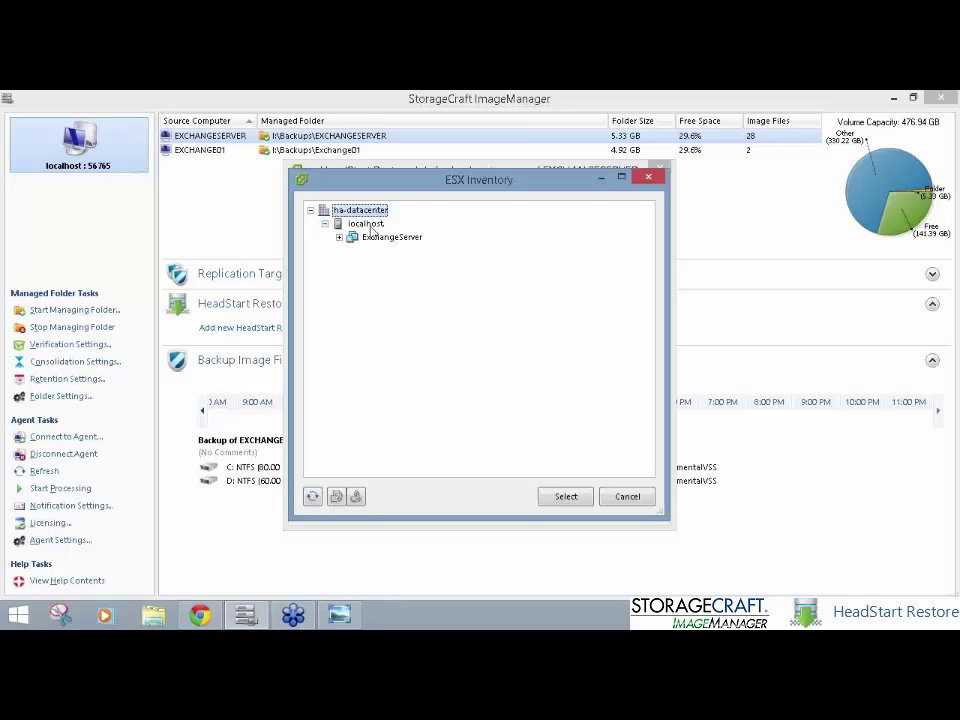
{"action": "left_click", "coordinate": [370, 225]}
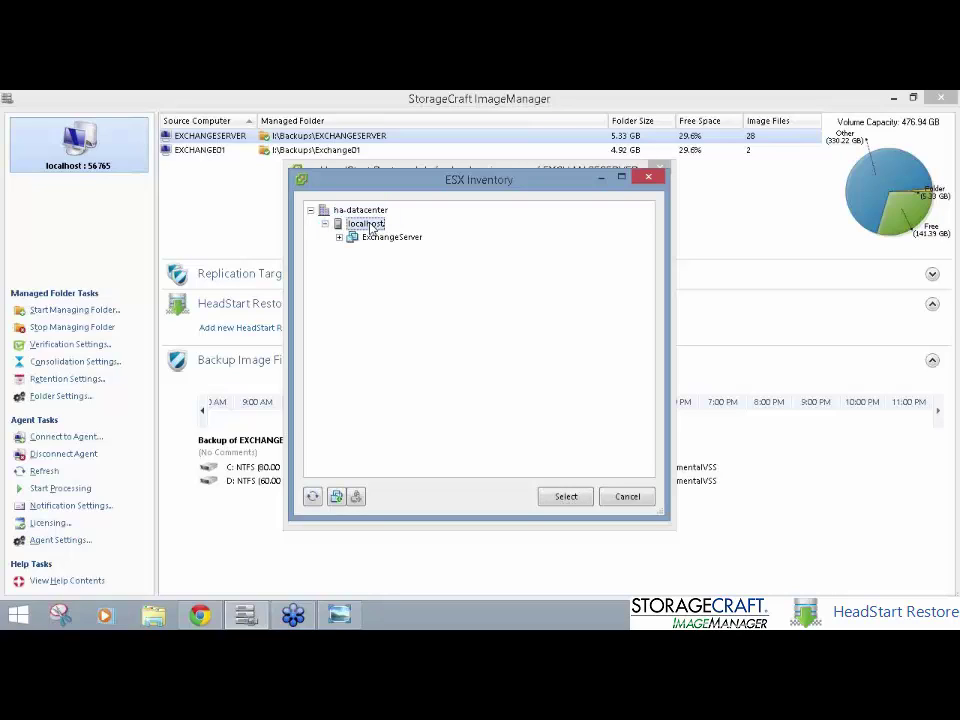
{"action": "left_click", "coordinate": [337, 497]}
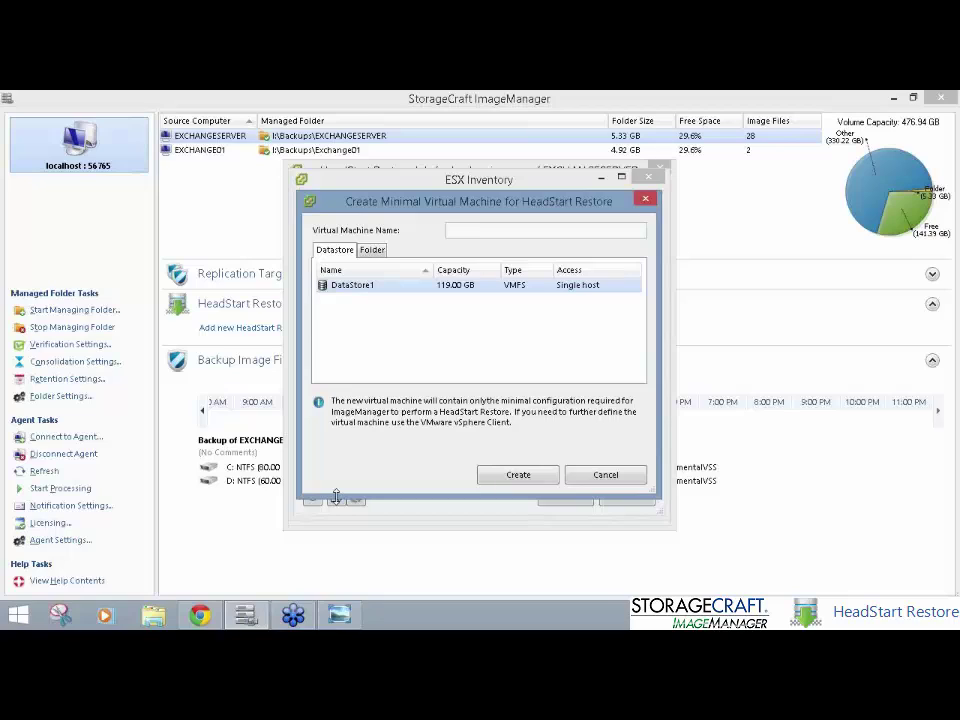
{"action": "type", "text": "test01"}
{"action": "left_click", "coordinate": [460, 292]}
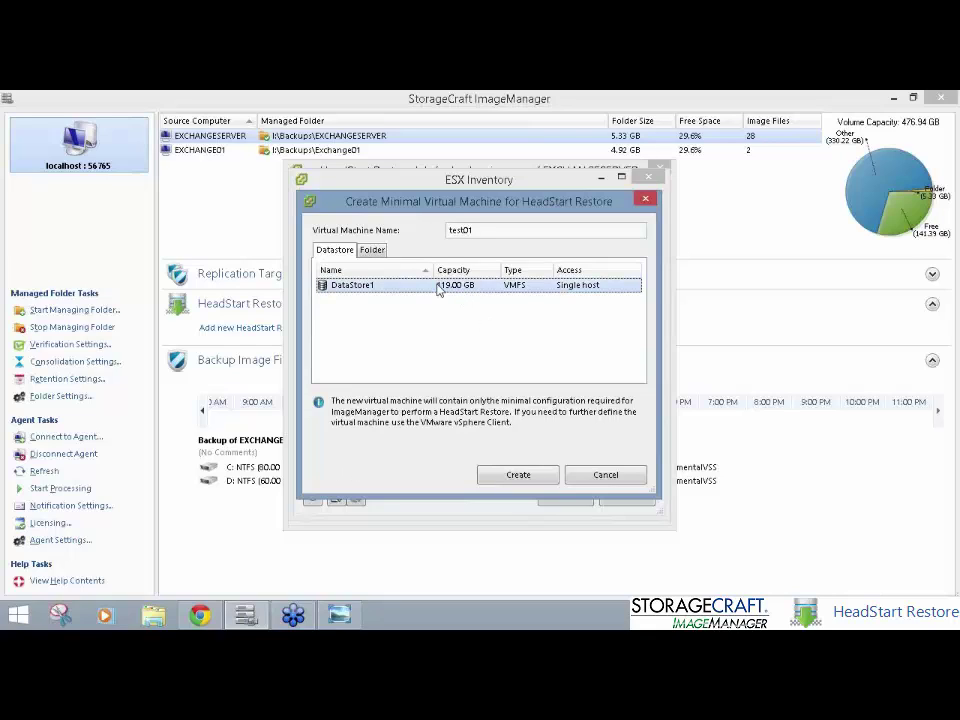
{"action": "left_click", "coordinate": [505, 482]}
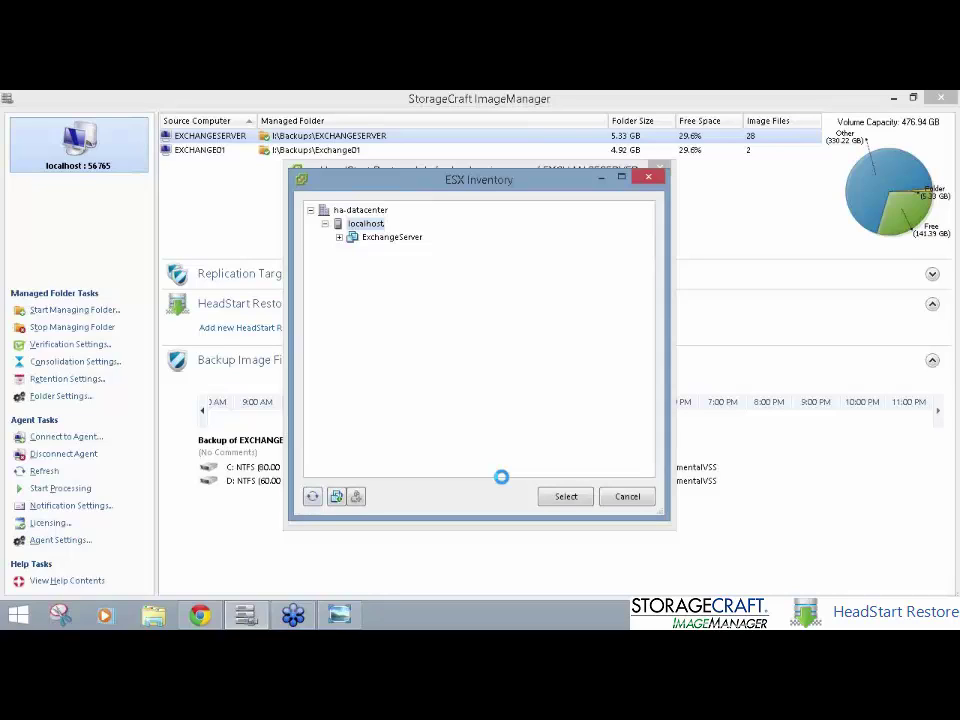
Step: Create an 80.02 GB disk c-drive stored with test01 and assign it to C:
{"action": "left_click", "coordinate": [357, 495]}
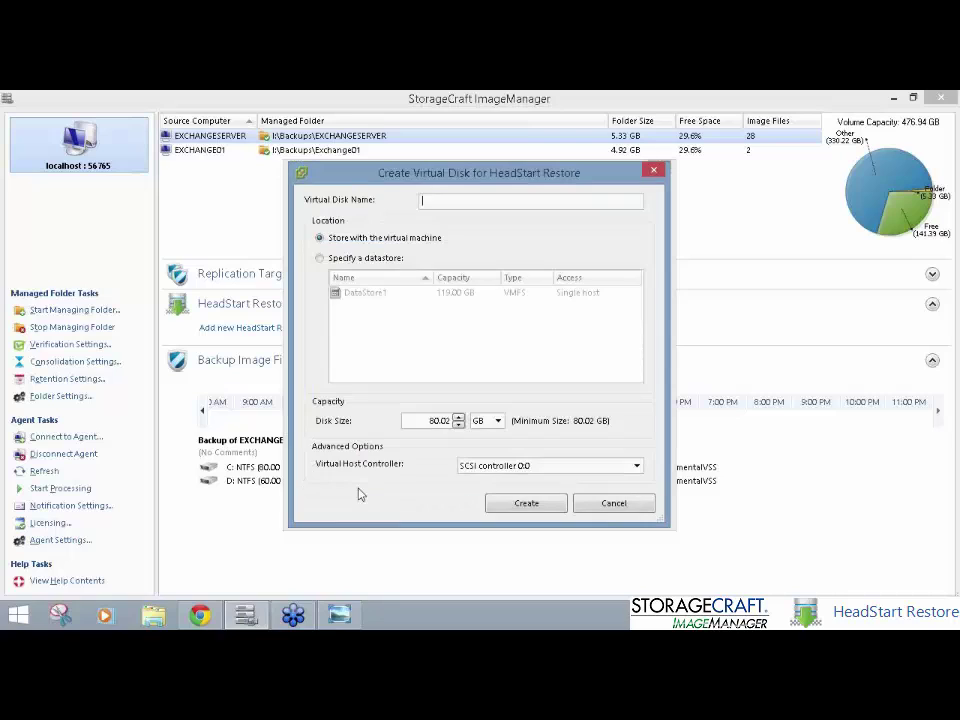
{"action": "left_click", "coordinate": [378, 258]}
{"action": "left_click", "coordinate": [408, 239]}
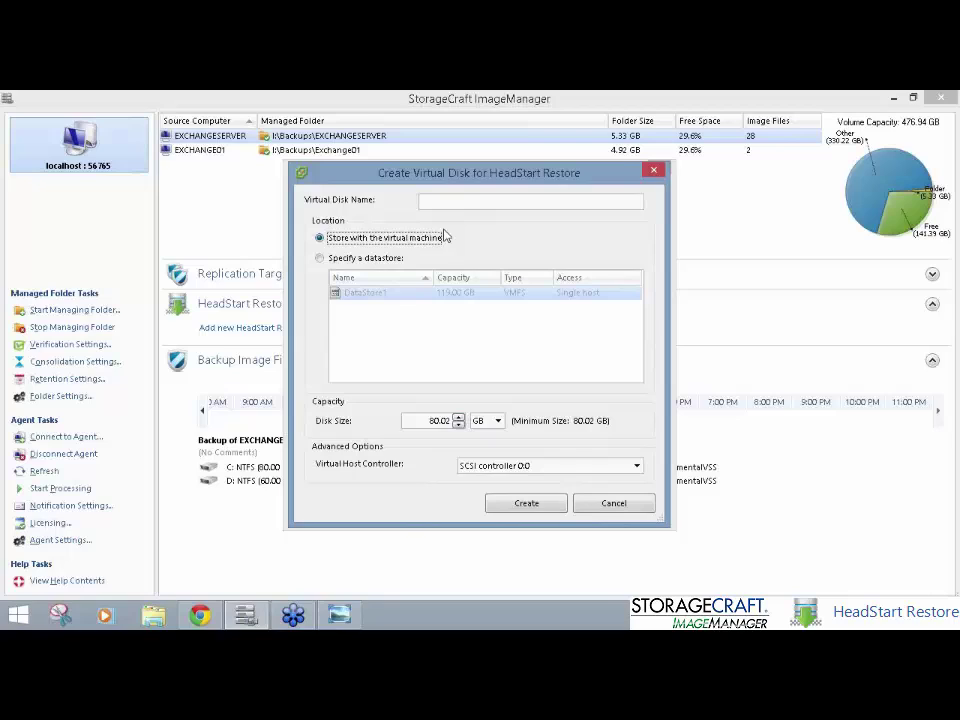
{"action": "left_click", "coordinate": [467, 202]}
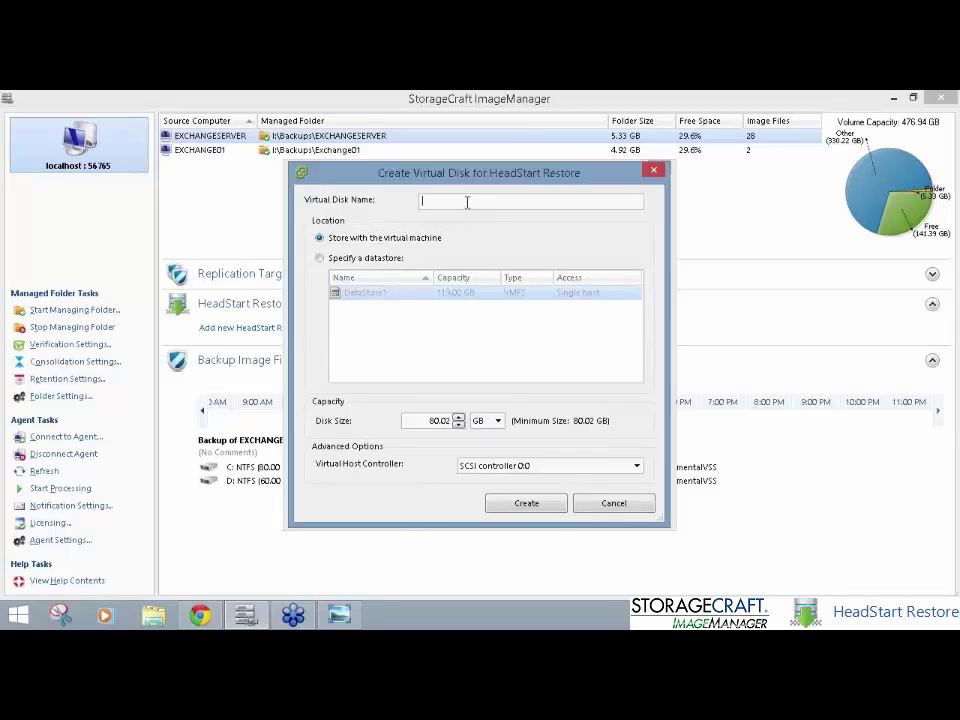
{"action": "type", "text": "c-drive"}
{"action": "left_click", "coordinate": [541, 503]}
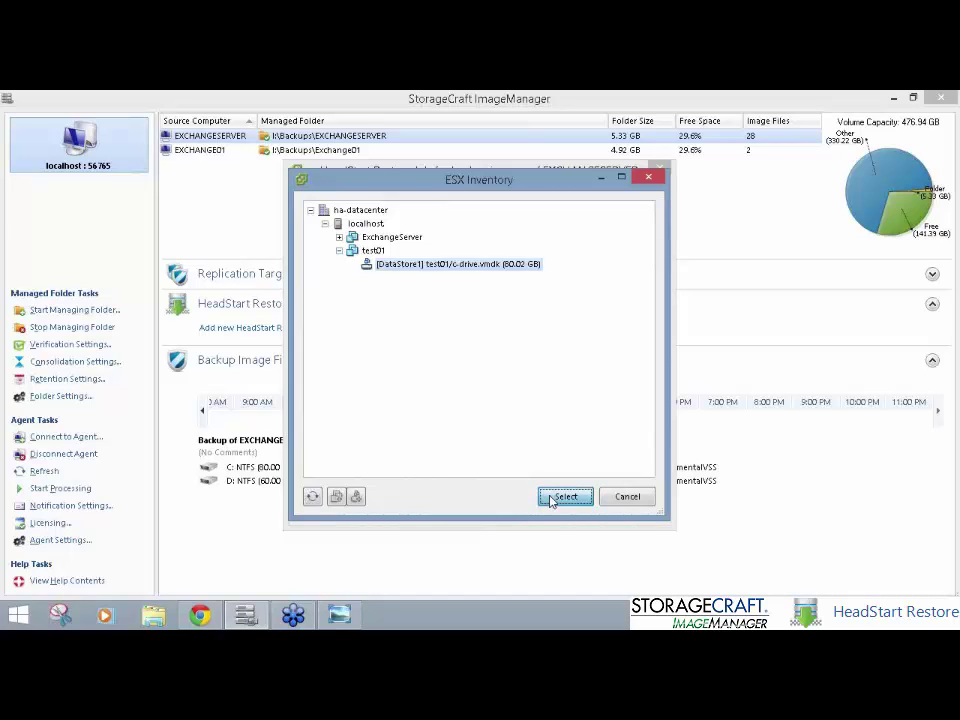
{"action": "left_click", "coordinate": [551, 499]}
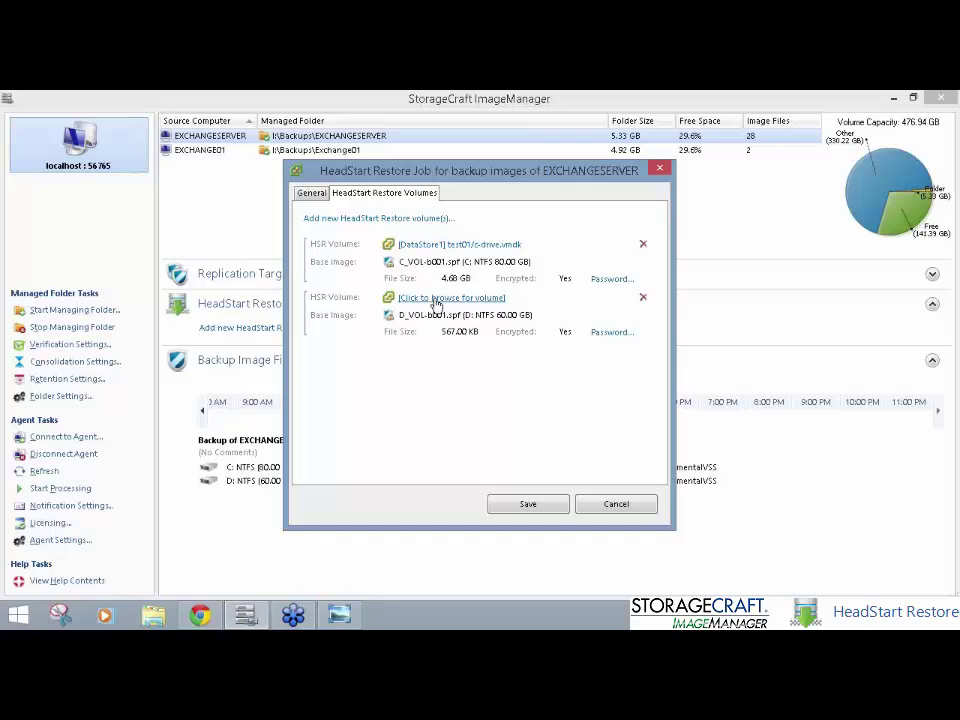
Step: Assign D: a new 60.01 GB d-drive disk on test01, then save the restore job
{"action": "left_click", "coordinate": [436, 298]}
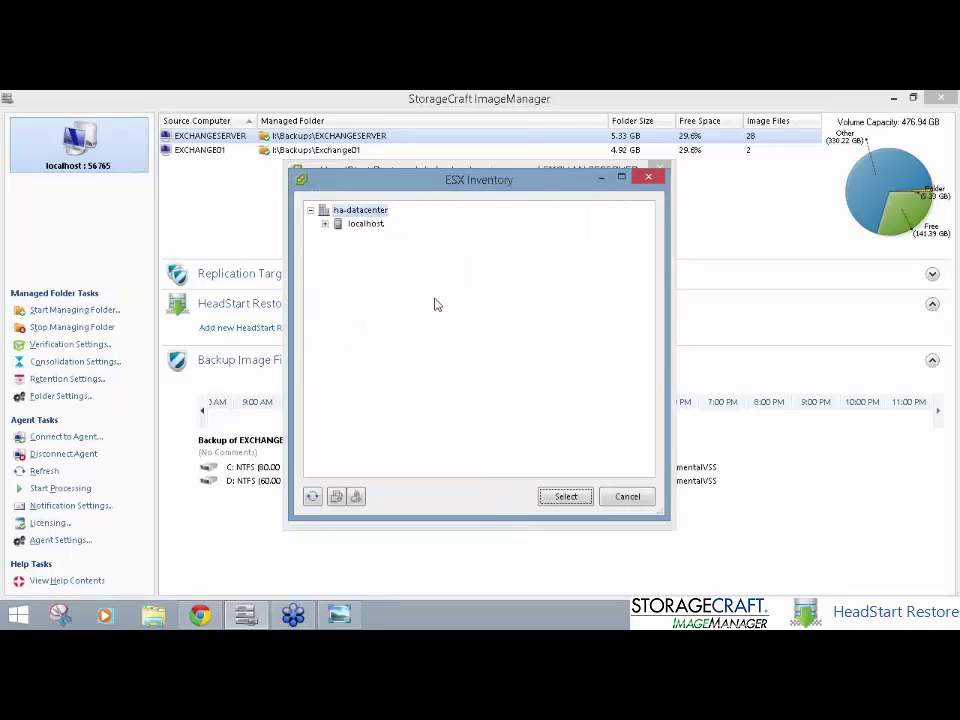
{"action": "left_click", "coordinate": [325, 224]}
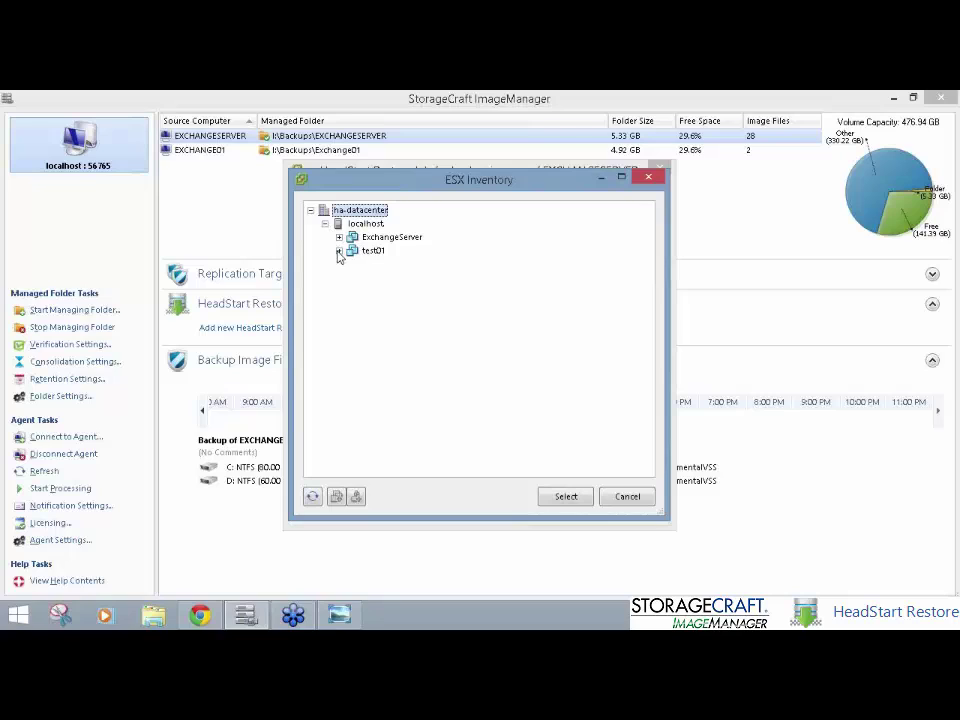
{"action": "left_click", "coordinate": [340, 251]}
{"action": "left_click", "coordinate": [366, 251]}
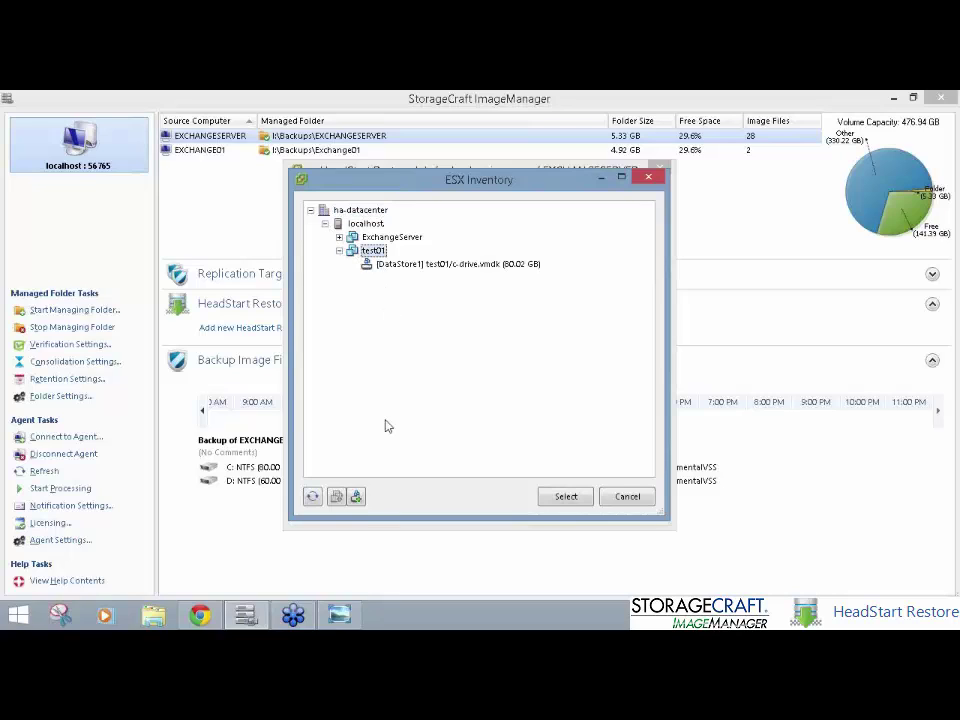
{"action": "left_click", "coordinate": [357, 497]}
{"action": "type", "text": "d-drive"}
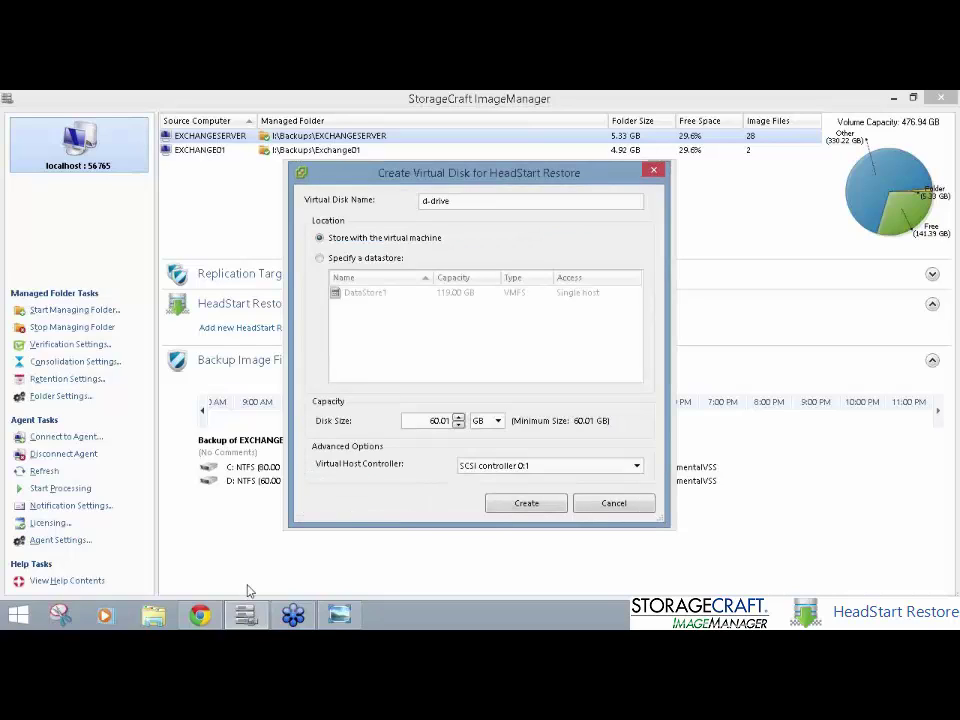
{"action": "left_click", "coordinate": [526, 503]}
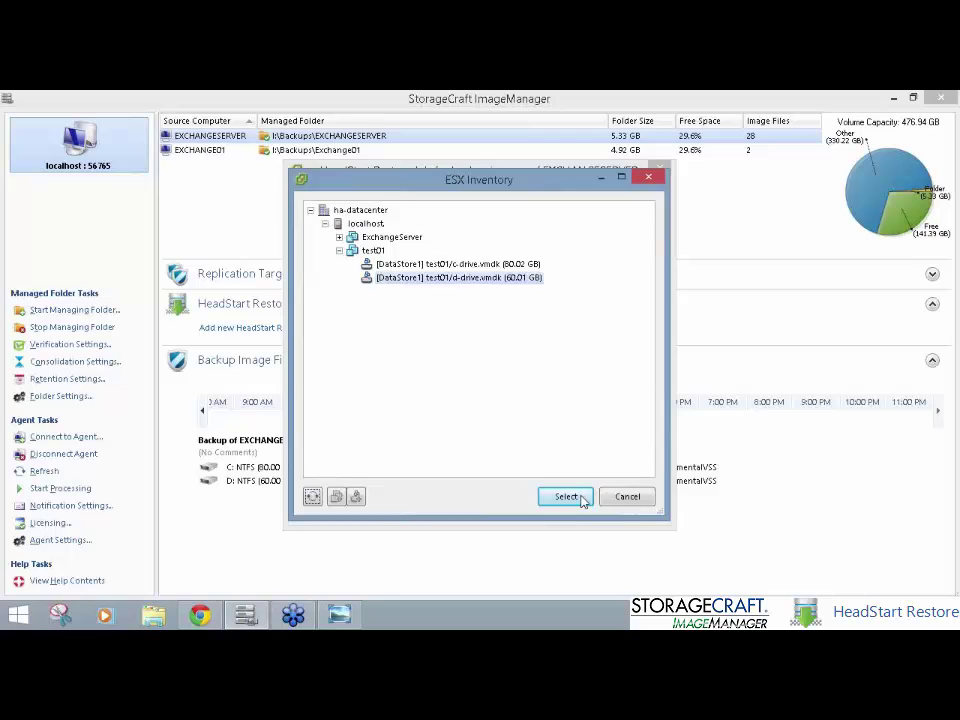
{"action": "left_click", "coordinate": [568, 496]}
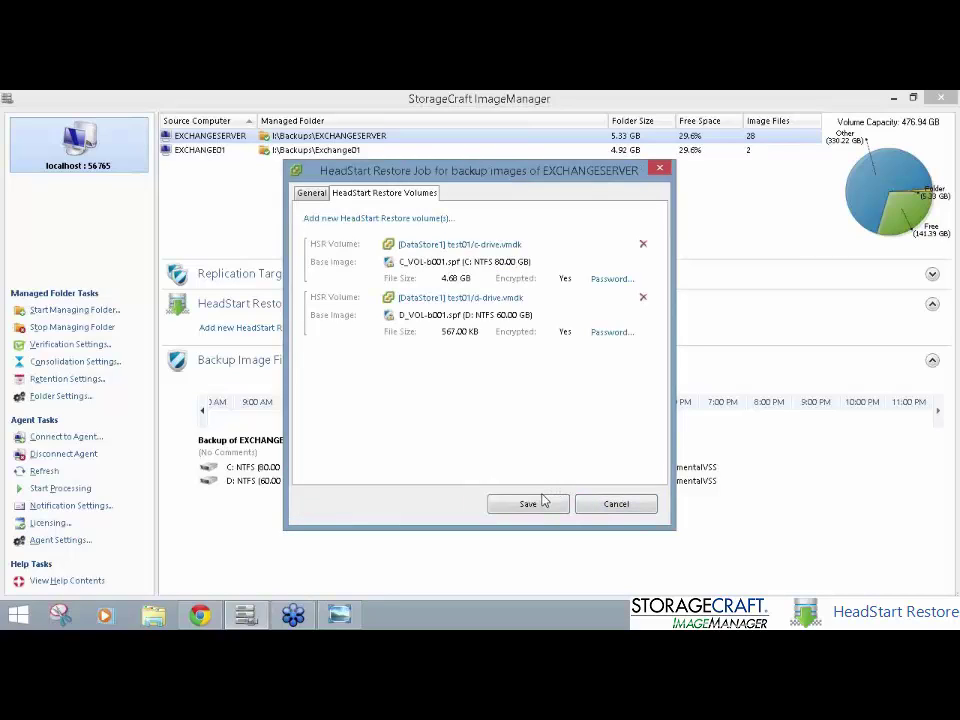
{"action": "left_click", "coordinate": [543, 502]}
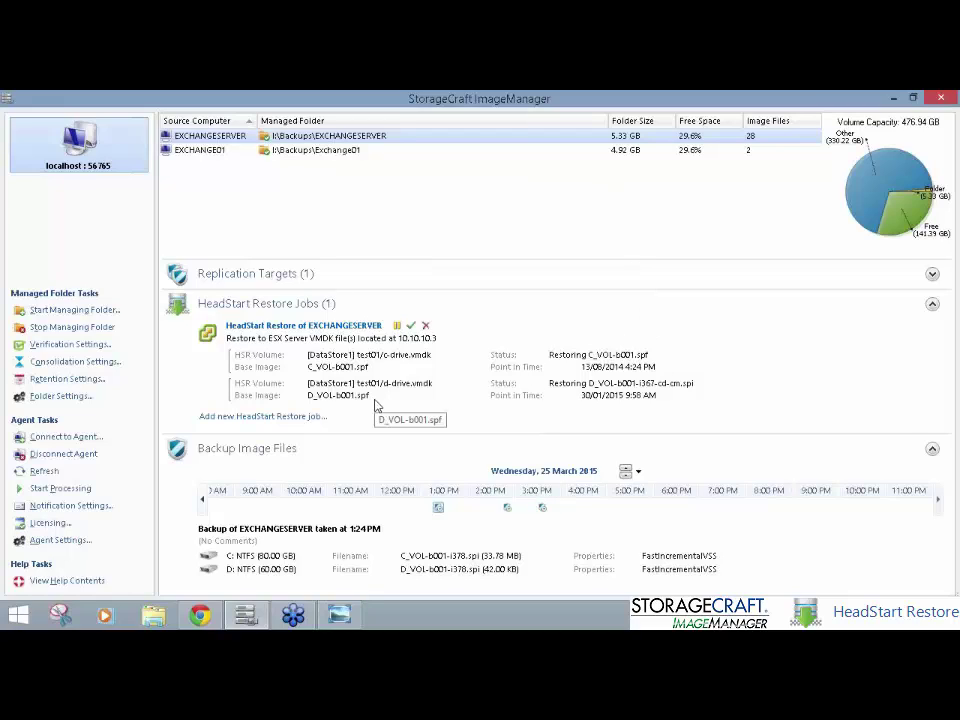
Step: Start a VHDX restore job to Local Drive I:\HeadStart Restore Volumes with 1-hour lag
{"action": "left_click", "coordinate": [267, 418]}
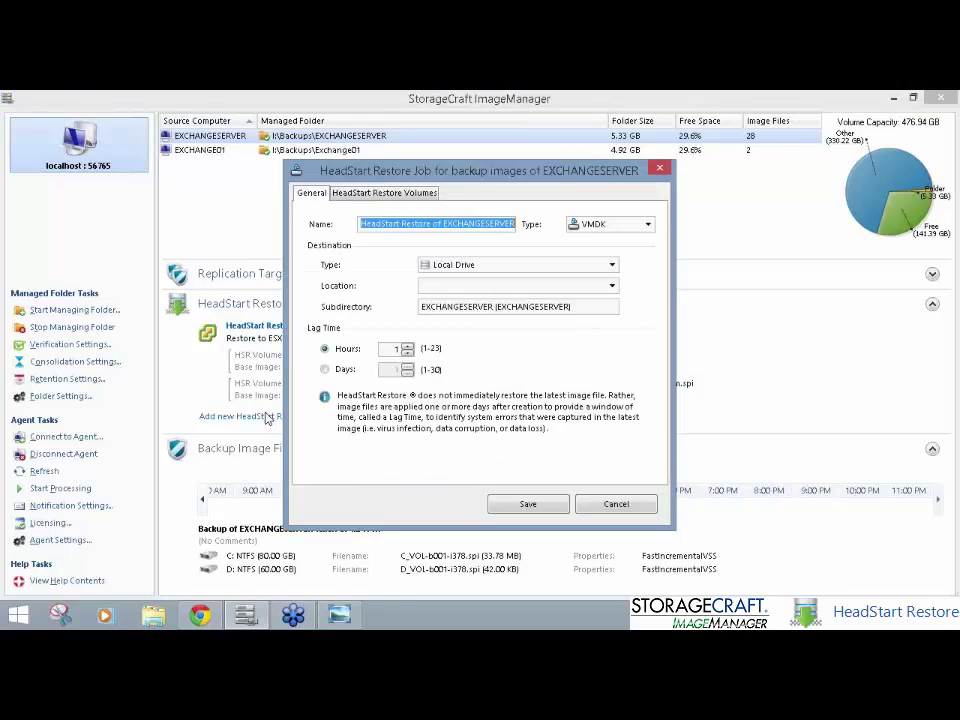
{"action": "left_click", "coordinate": [553, 264]}
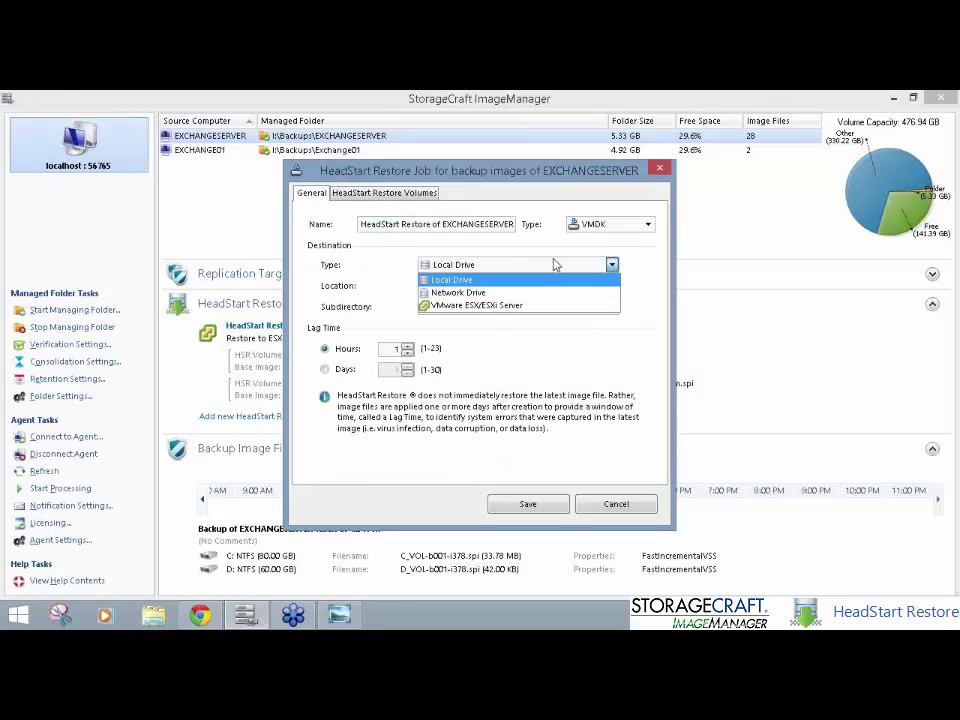
{"action": "left_click", "coordinate": [555, 264]}
{"action": "left_click", "coordinate": [647, 224]}
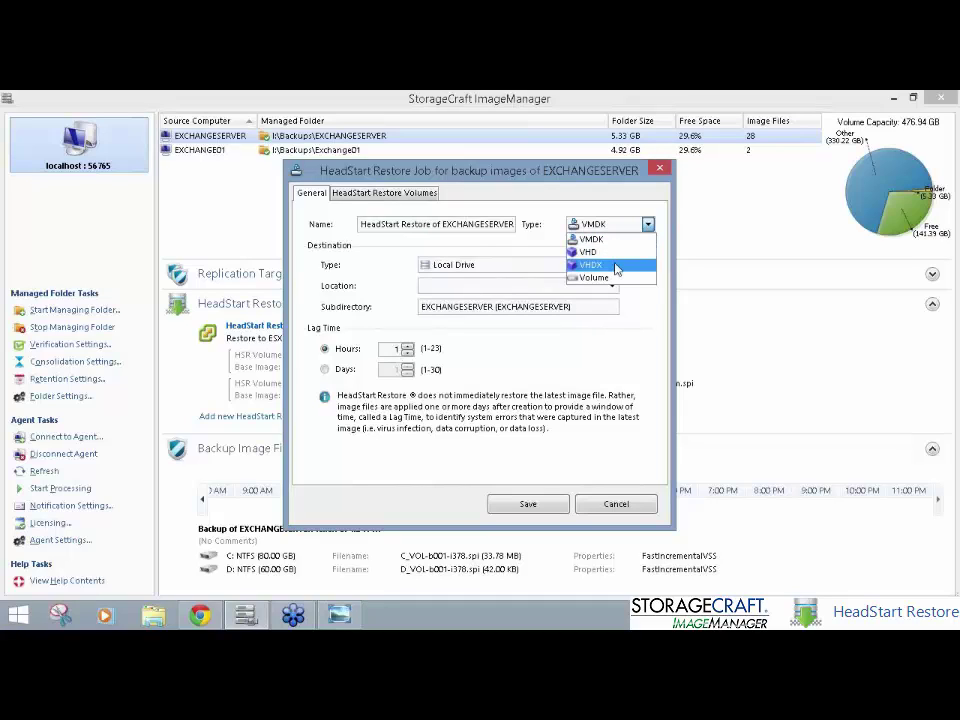
{"action": "left_click", "coordinate": [615, 265]}
{"action": "left_click", "coordinate": [568, 268]}
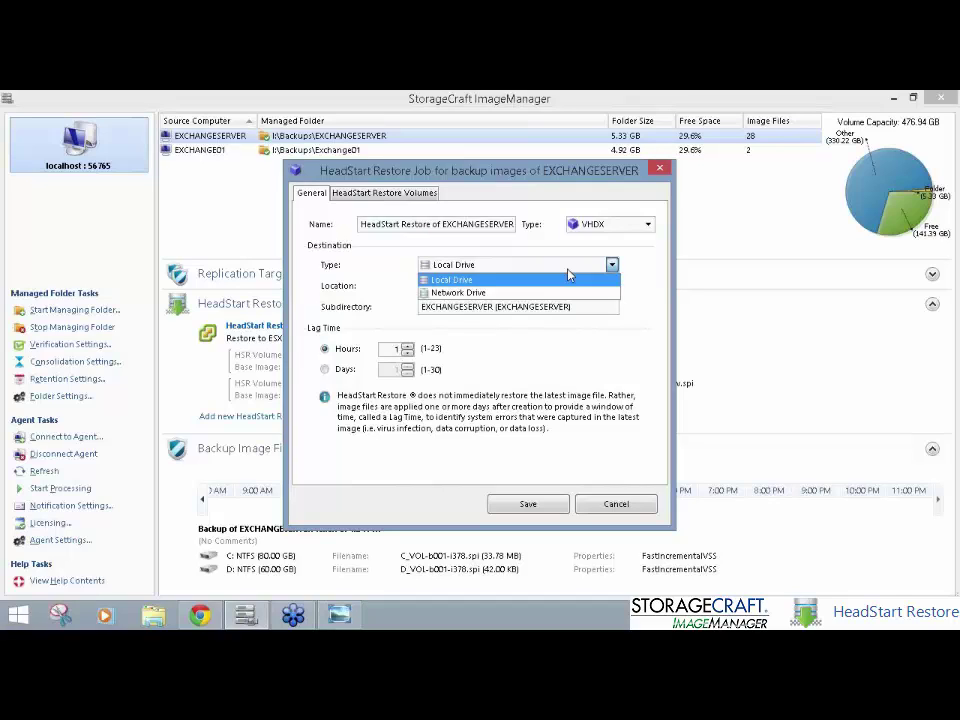
{"action": "left_click", "coordinate": [527, 280]}
{"action": "left_click", "coordinate": [527, 288]}
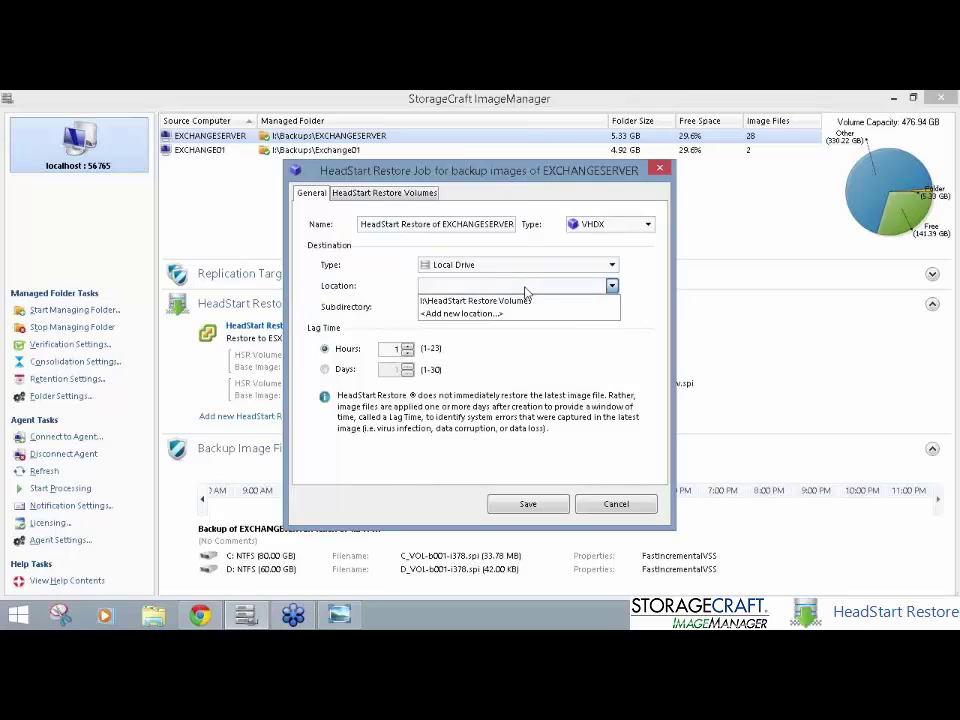
{"action": "left_click", "coordinate": [530, 299]}
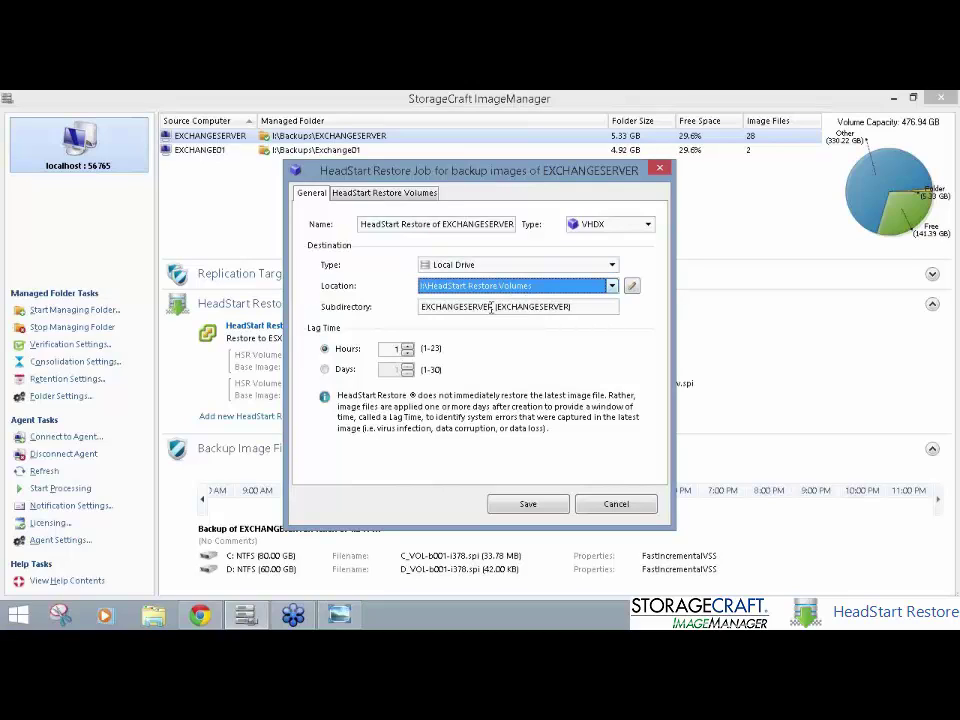
{"action": "left_click", "coordinate": [591, 309]}
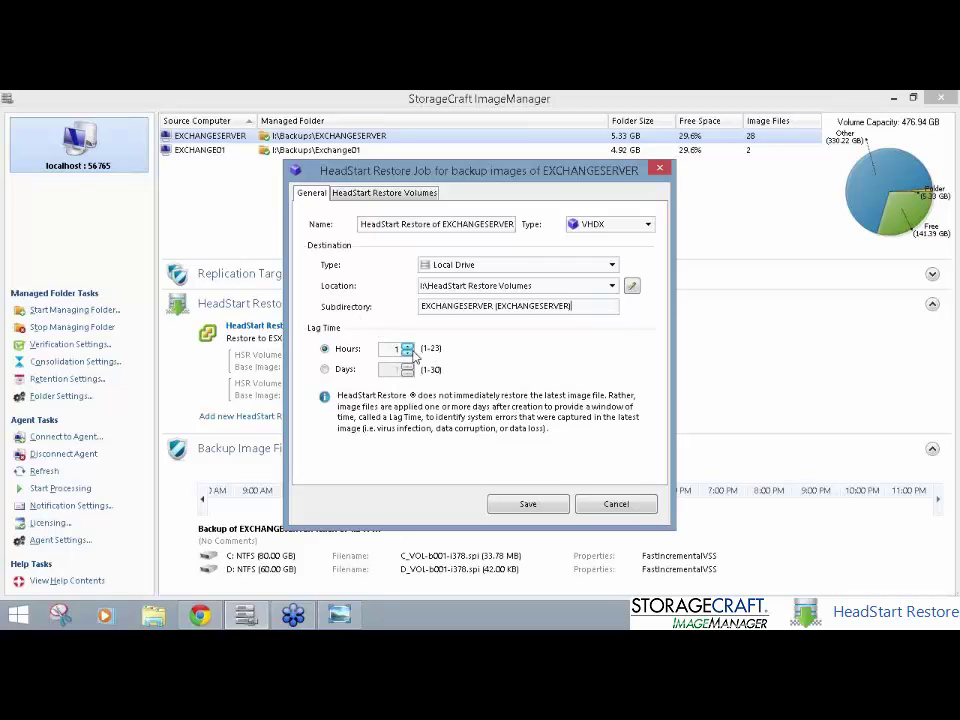
{"action": "left_click", "coordinate": [425, 194]}
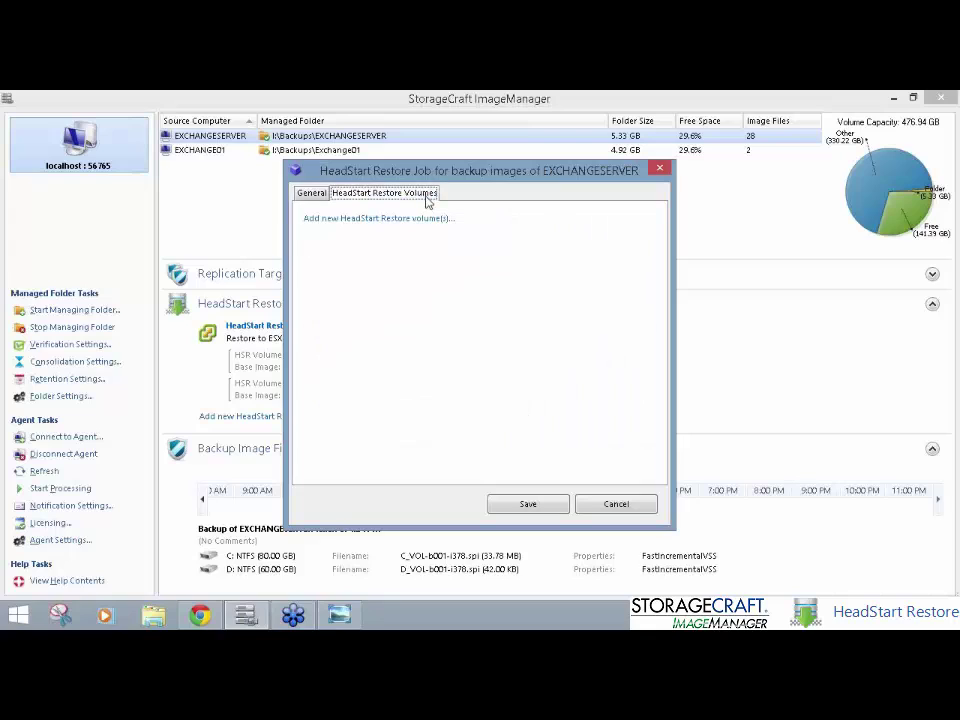
Step: Add both base images as C_VOL-b001.vhdx and D_VOL-b001.vhdx using the backup password, then save
{"action": "left_click", "coordinate": [428, 219]}
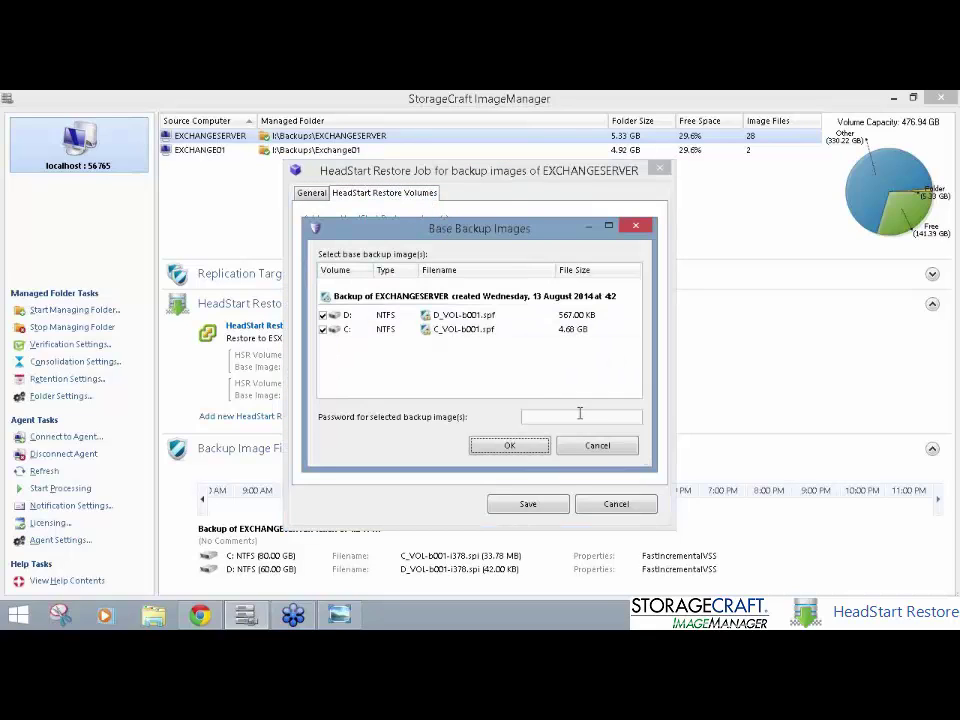
{"action": "type", "text": "••••••••••"}
{"action": "left_click", "coordinate": [510, 446]}
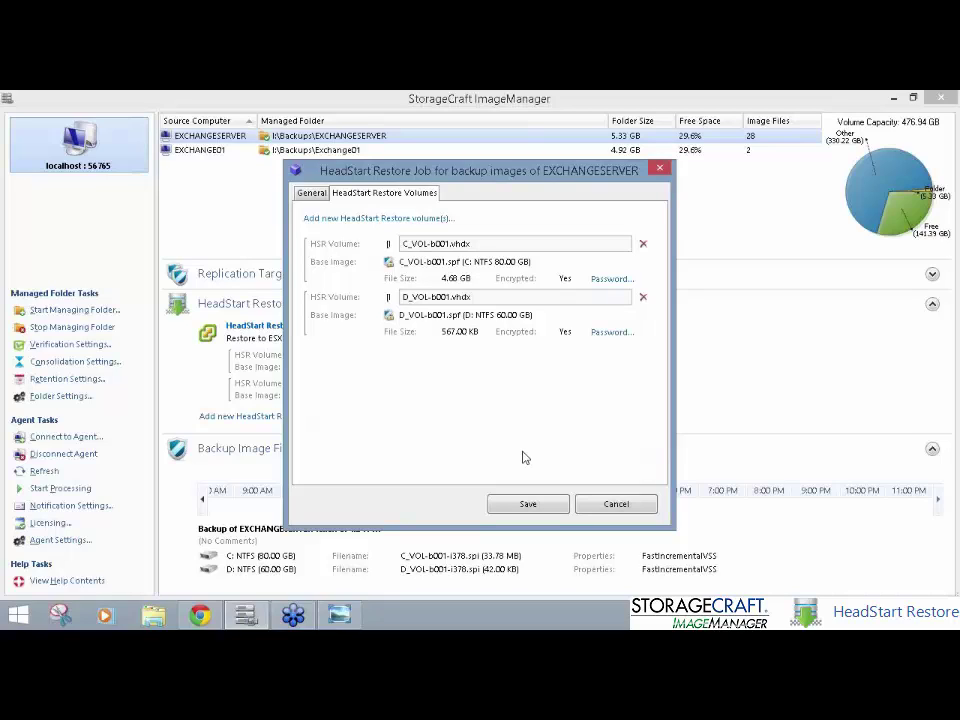
{"action": "left_click", "coordinate": [542, 507]}
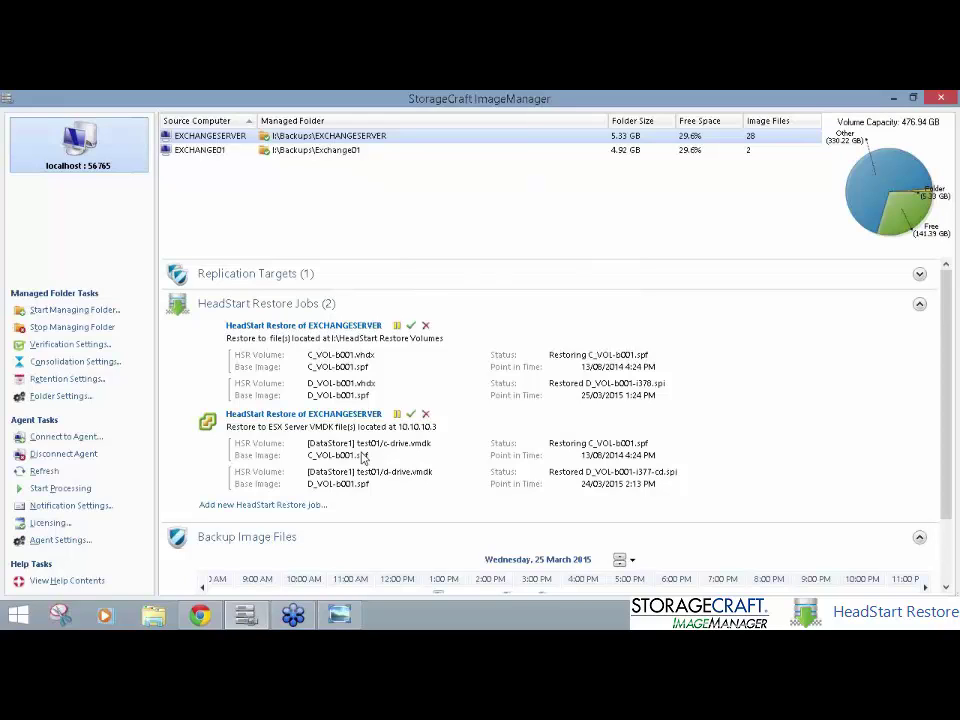
Step: Switch to the HeadStart Restore.png diagram in Windows Photo Viewer and zoom in on it
{"action": "key", "text": "alt+Tab"}
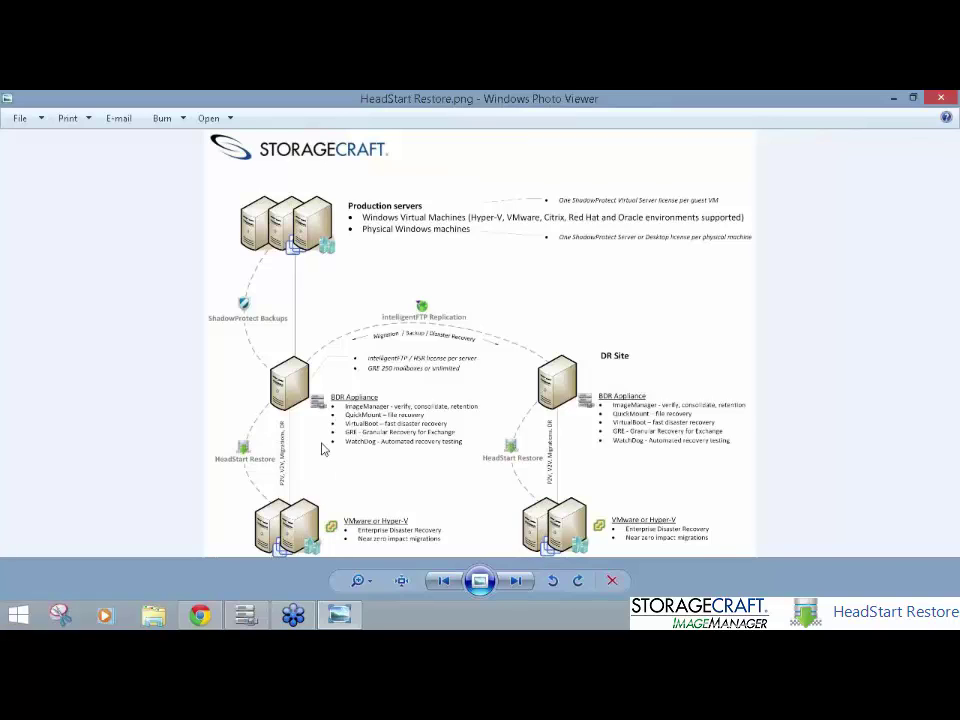
{"action": "scroll", "coordinate": [321, 448], "scroll_direction": "up", "scroll_amount": 1}
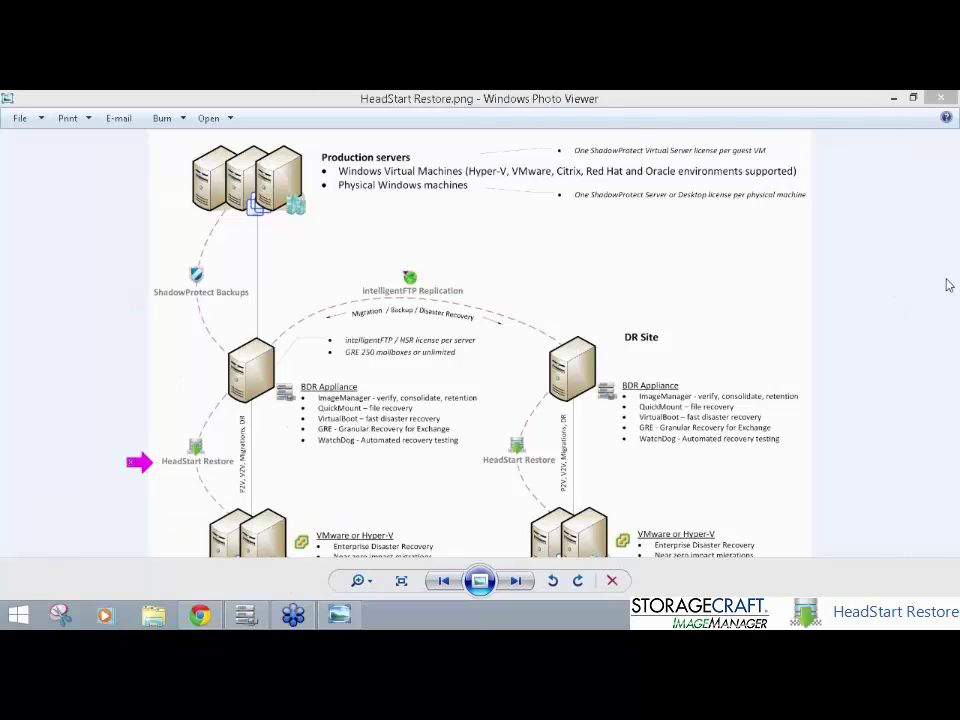
Step: Back in ImageManager, begin finalizing EXCHANGESERVER's VHDX HeadStart Restore job
{"action": "key", "text": "alt+Tab"}
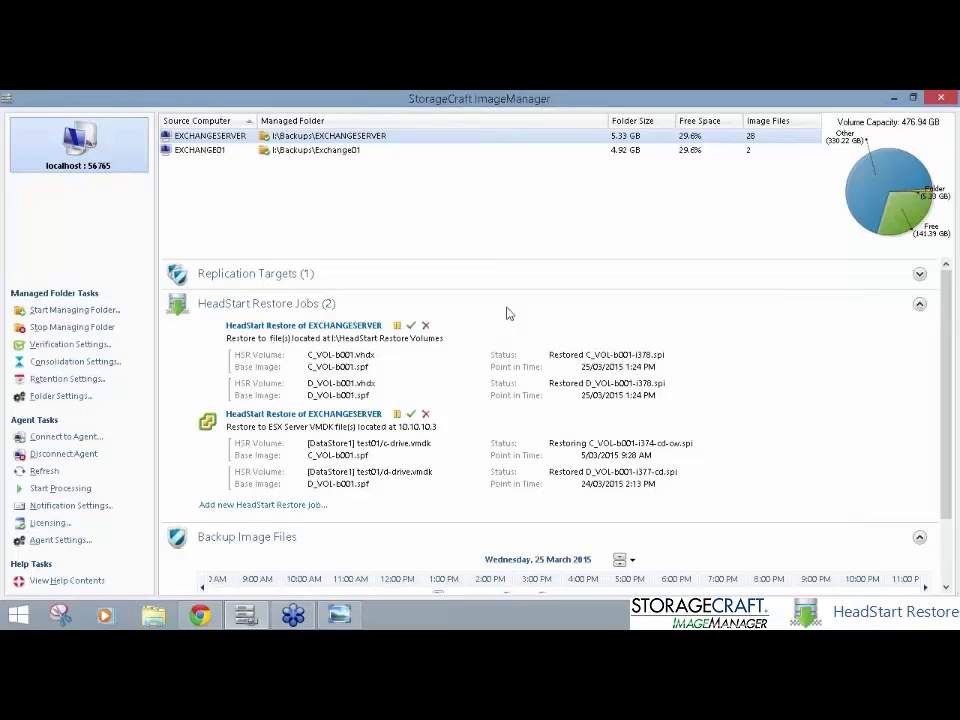
{"action": "left_click", "coordinate": [411, 327]}
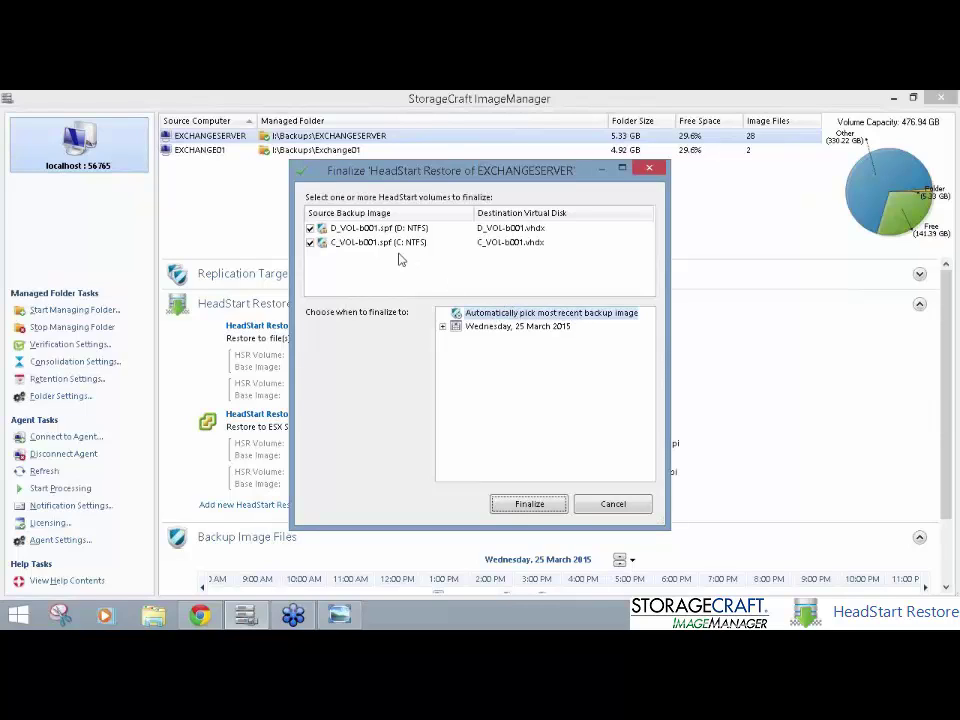
Step: Expand the 25 March 2015 backups to list the 1:24, 2:50 and 3:44 PM points
{"action": "left_click", "coordinate": [548, 316]}
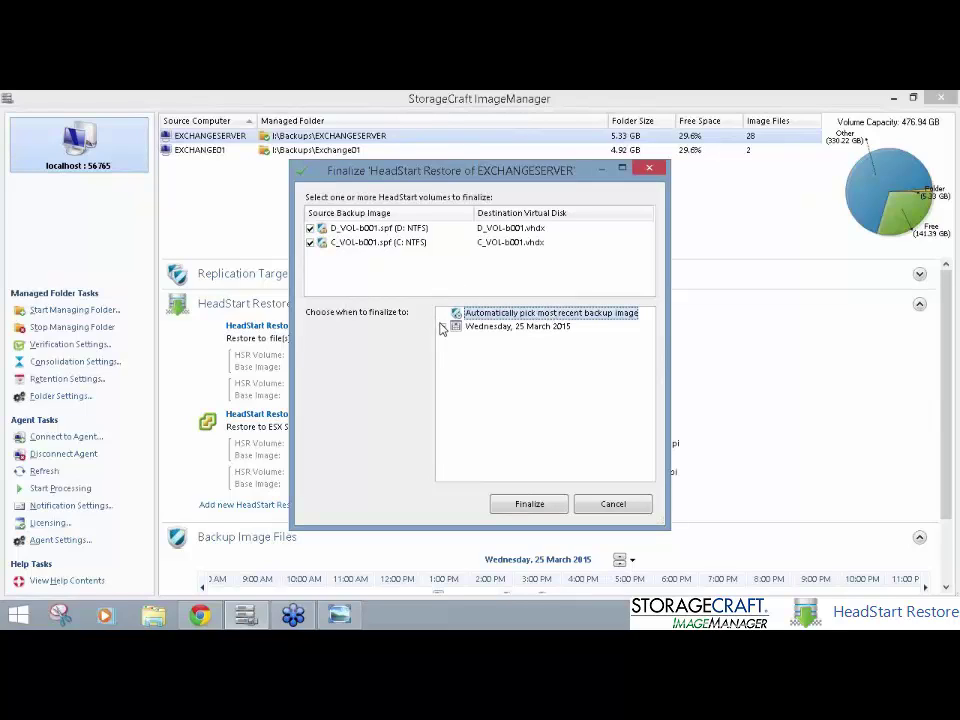
{"action": "left_click", "coordinate": [443, 328]}
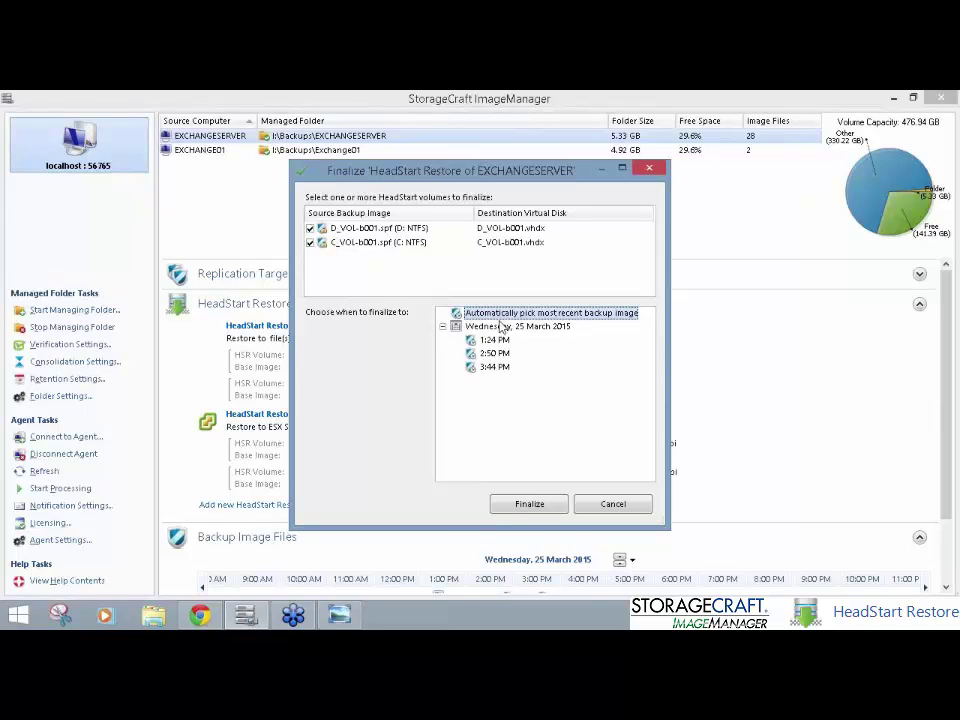
Step: Confirm finalizing the VHDX job to 3:44 PM, then delete the finalized job
{"action": "left_click", "coordinate": [525, 505]}
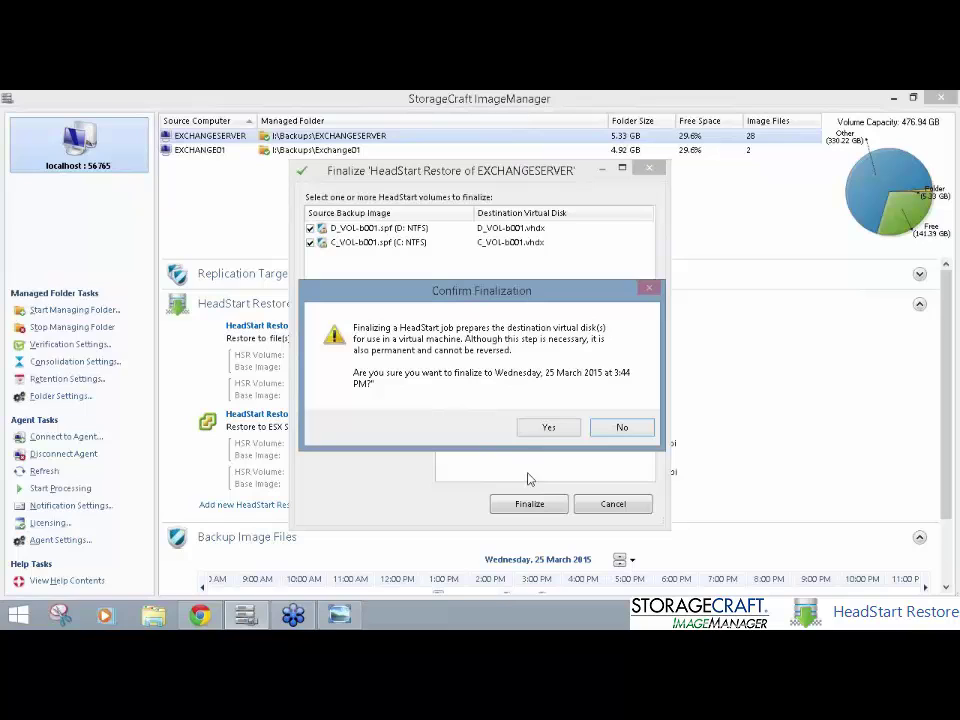
{"action": "left_click", "coordinate": [548, 431]}
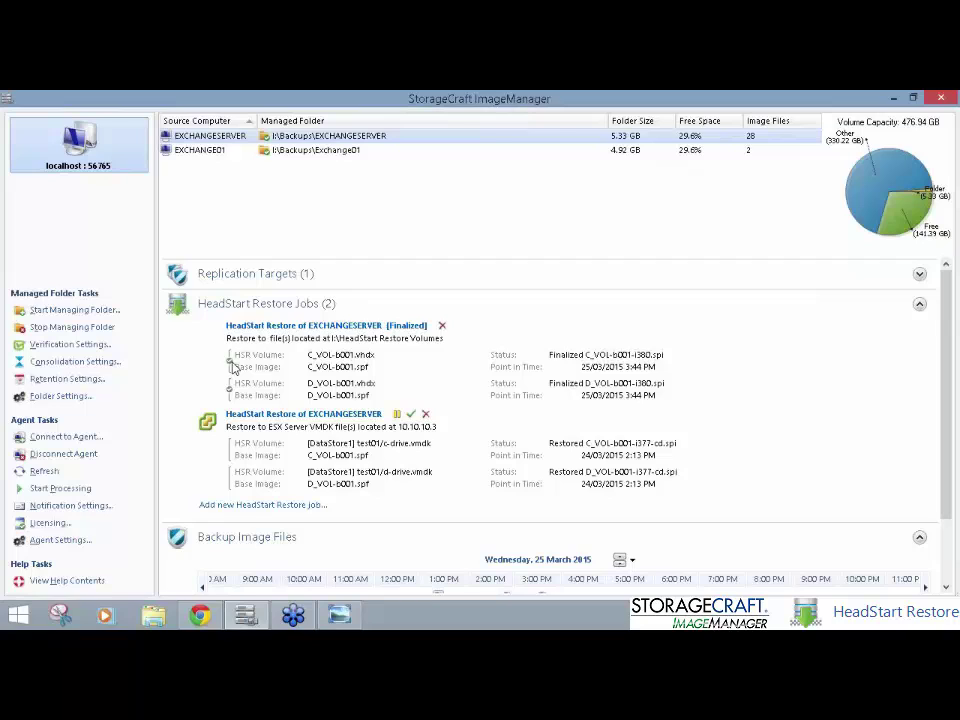
{"action": "left_click", "coordinate": [442, 326]}
{"action": "left_click", "coordinate": [538, 405]}
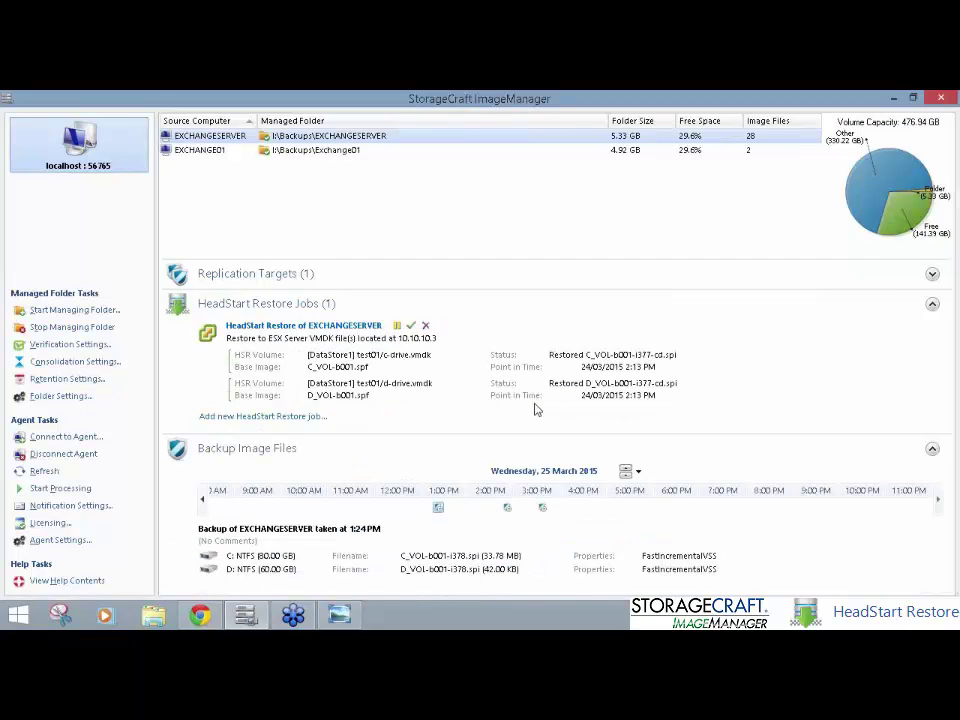
{"action": "left_click", "coordinate": [155, 615]}
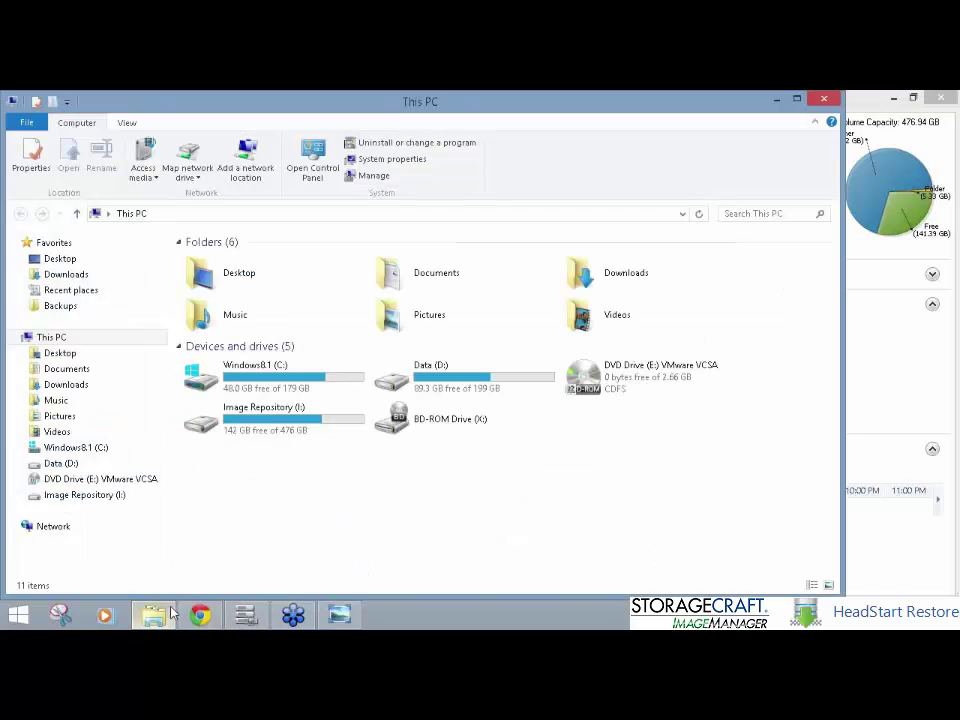
{"action": "double_click", "coordinate": [311, 420]}
{"action": "double_click", "coordinate": [373, 291]}
{"action": "left_click", "coordinate": [433, 262]}
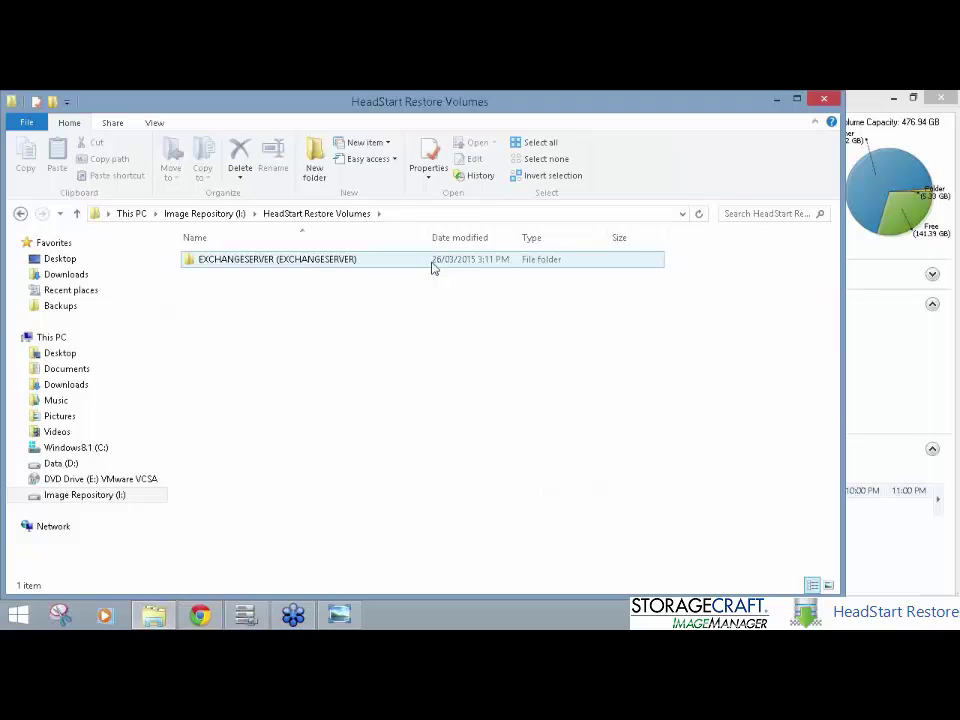
{"action": "double_click", "coordinate": [396, 265]}
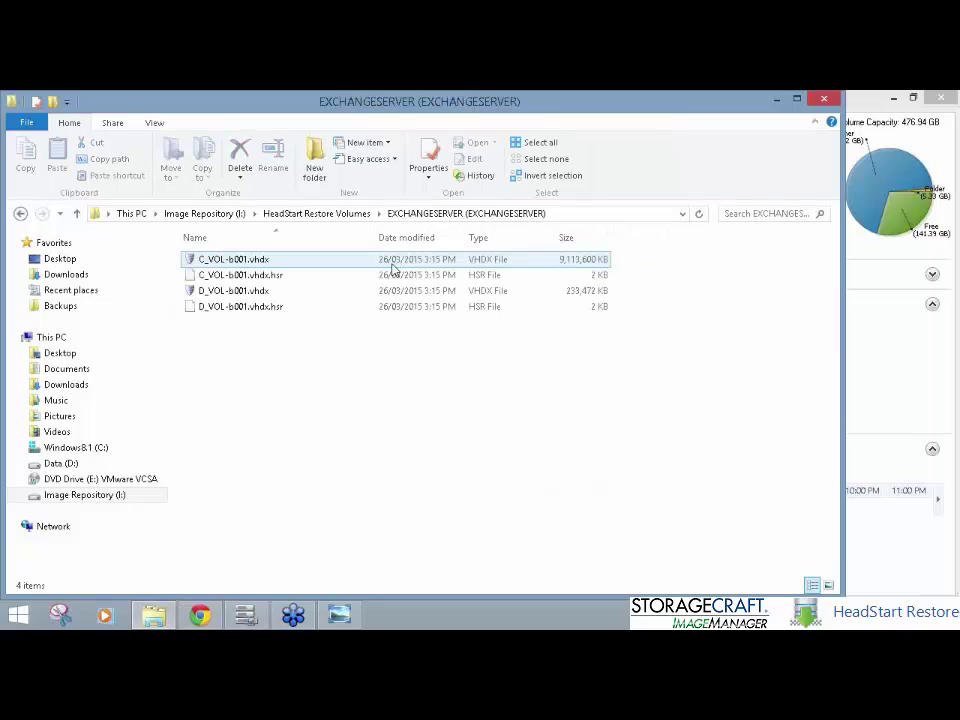
{"action": "left_click", "coordinate": [386, 262]}
{"action": "left_click", "coordinate": [360, 291], "text": "ctrl"}
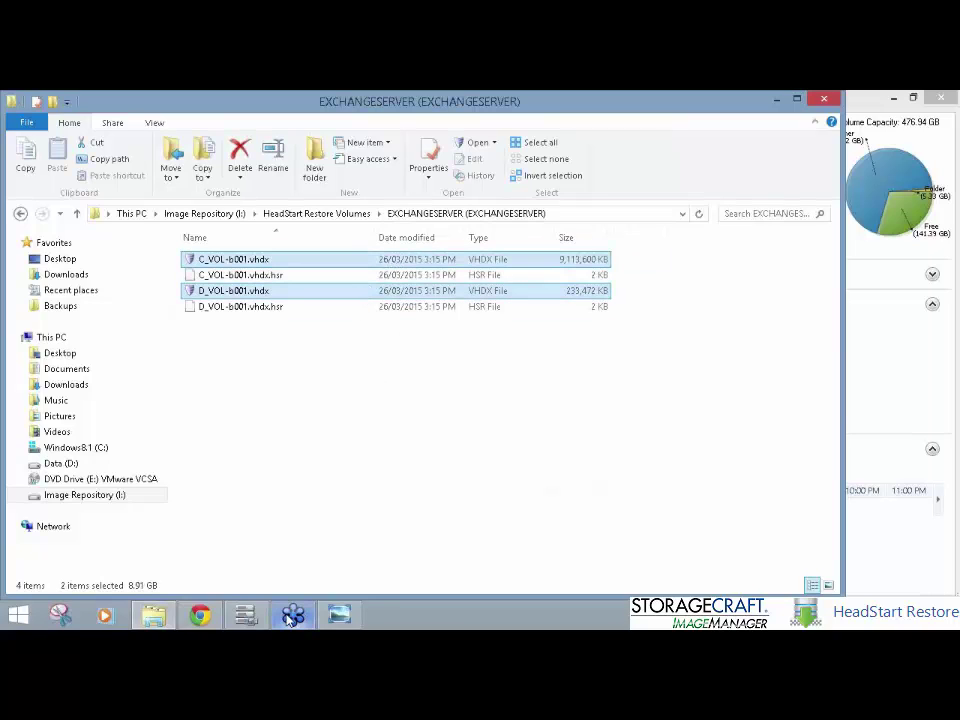
{"action": "mouse_move", "coordinate": [292, 617]}
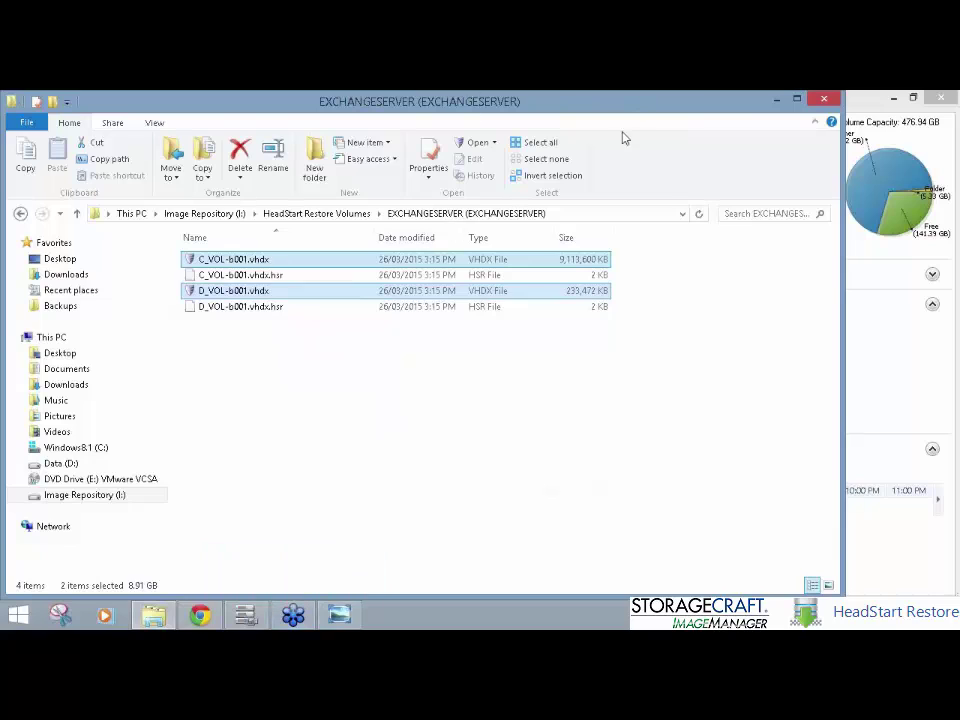
{"action": "left_click", "coordinate": [308, 275]}
{"action": "left_click", "coordinate": [302, 306], "text": "ctrl"}
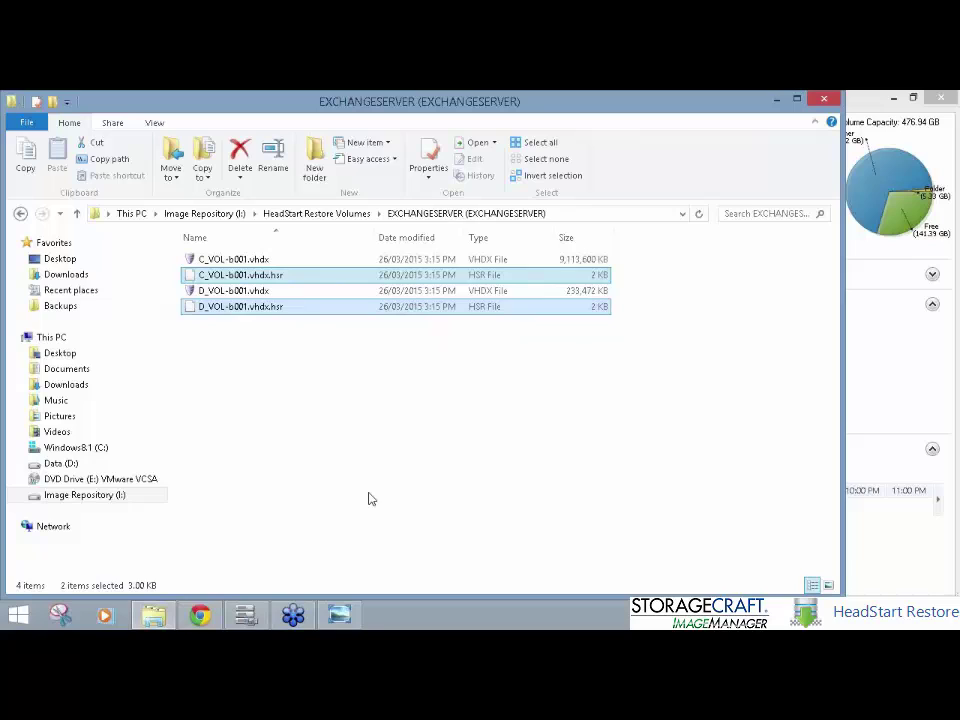
{"action": "left_click", "coordinate": [275, 292]}
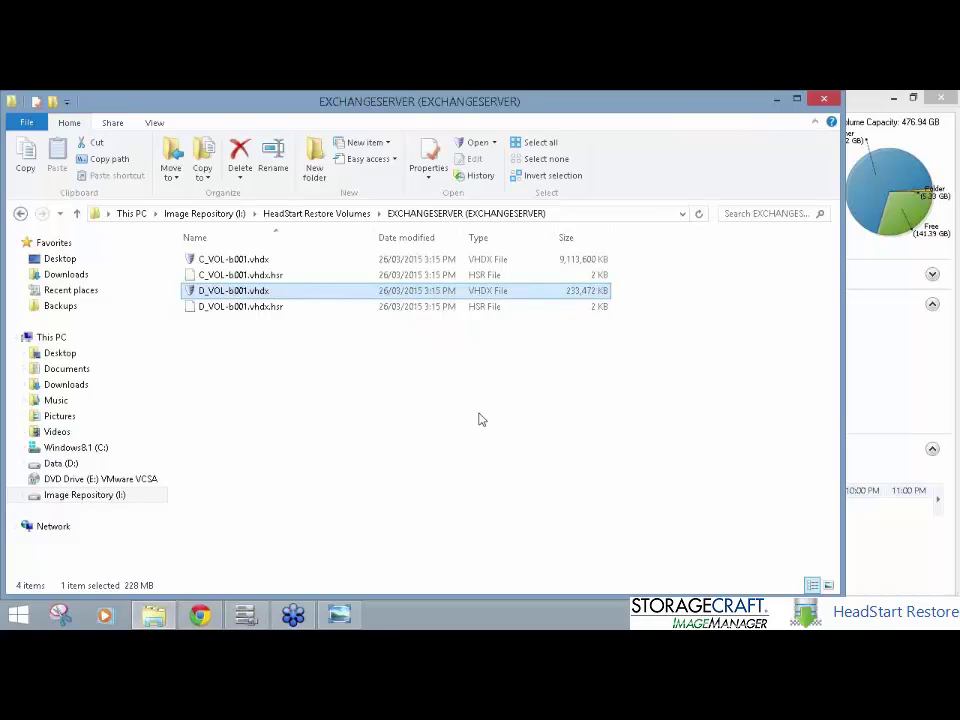
{"action": "left_click", "coordinate": [823, 99]}
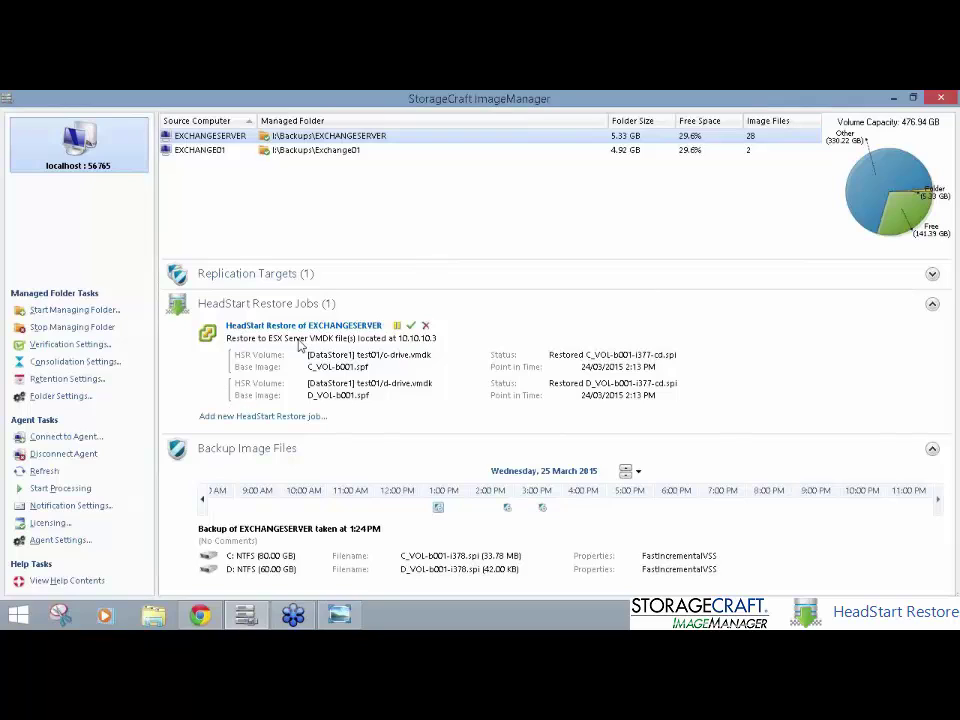
Step: Finalize both volumes of the EXCHANGESERVER HeadStart Restore job to the test01 VMDKs
{"action": "left_click", "coordinate": [413, 327]}
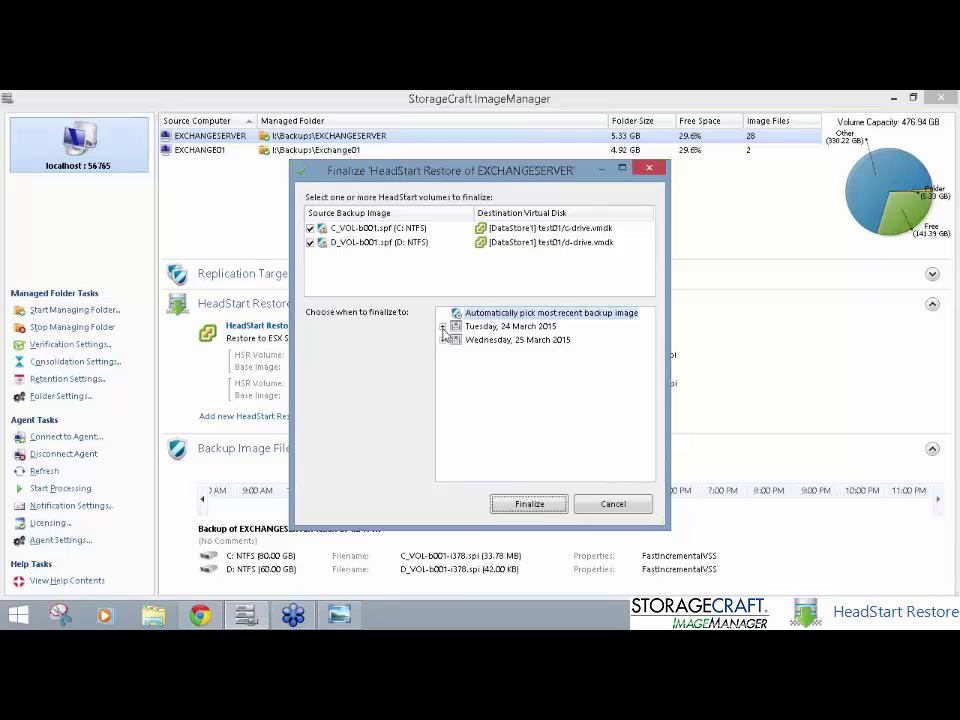
{"action": "left_click", "coordinate": [443, 327]}
{"action": "left_click", "coordinate": [443, 353]}
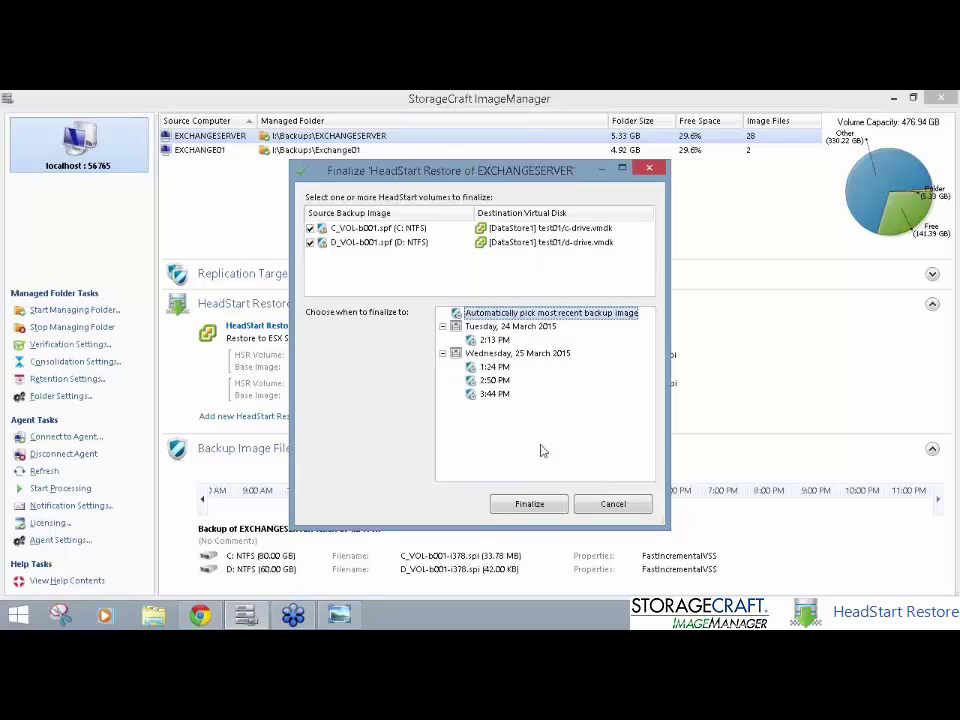
{"action": "left_click", "coordinate": [544, 505]}
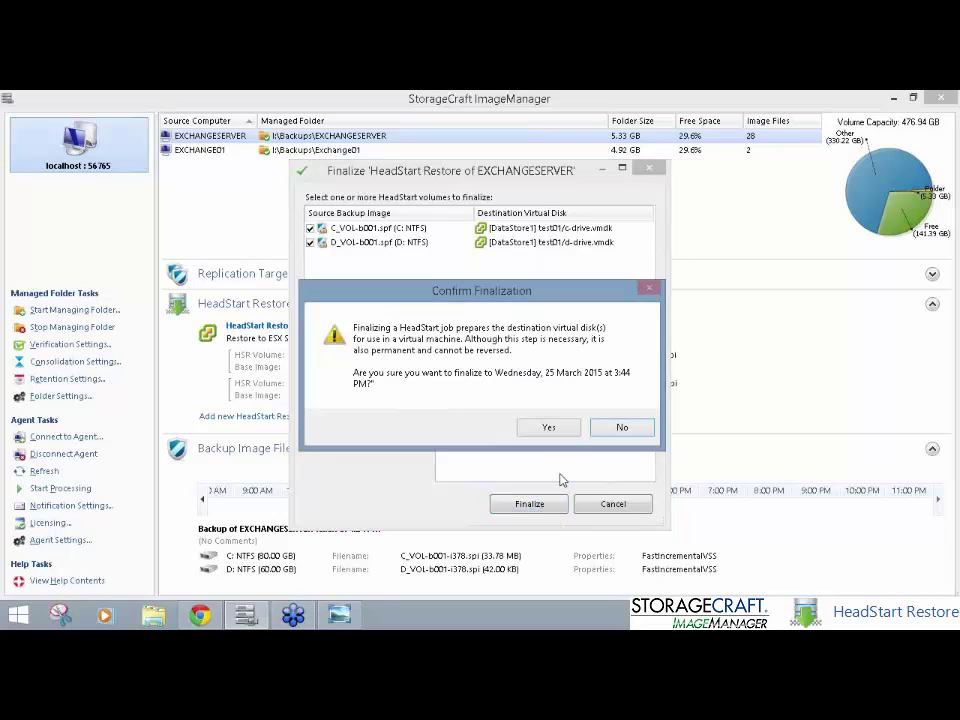
{"action": "left_click", "coordinate": [603, 428]}
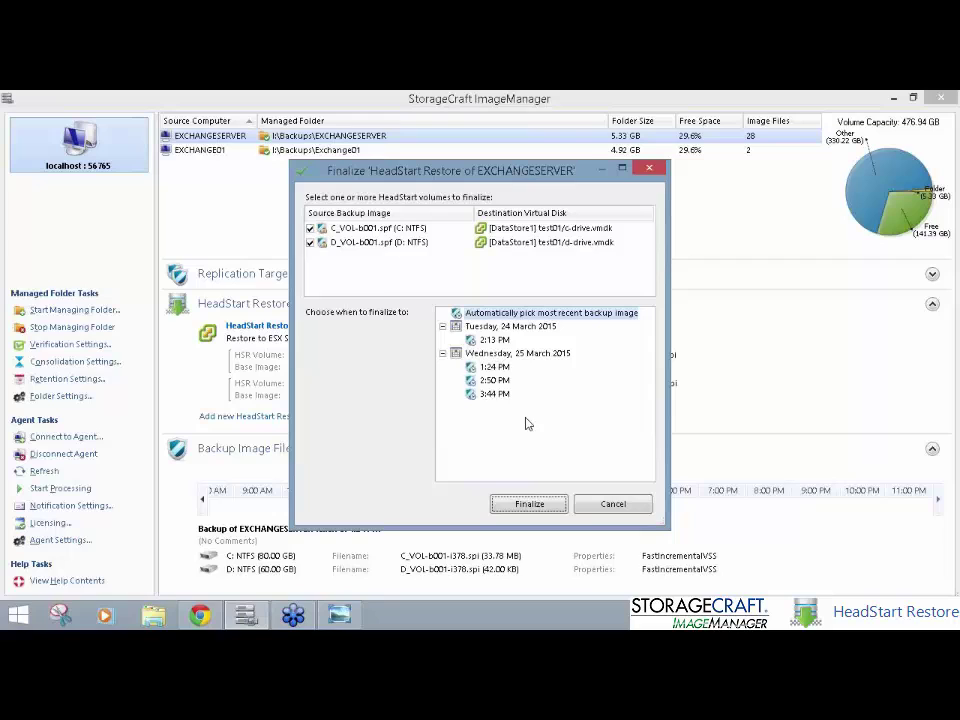
{"action": "left_click", "coordinate": [529, 503]}
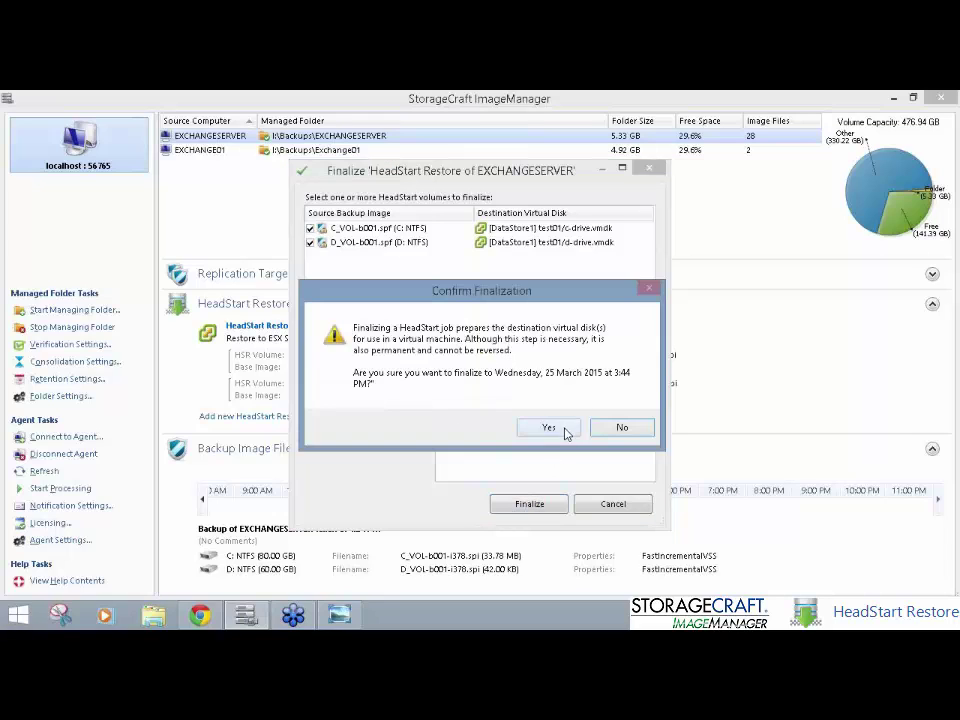
{"action": "left_click", "coordinate": [566, 427]}
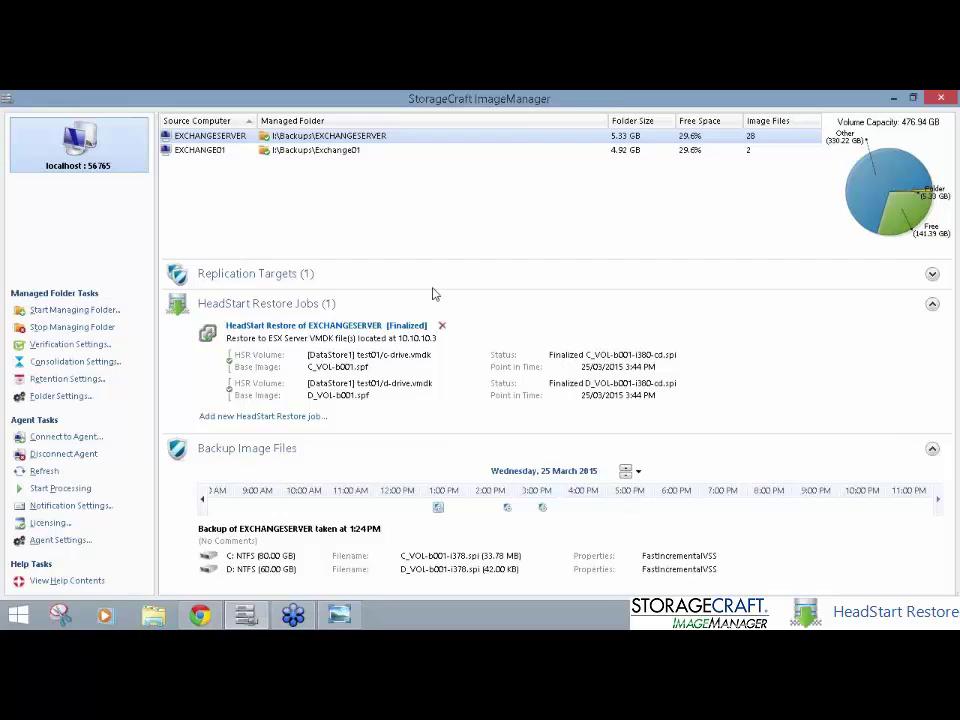
Step: Delete the finalized HeadStart Restore job and minimise ImageManager
{"action": "left_click", "coordinate": [444, 327]}
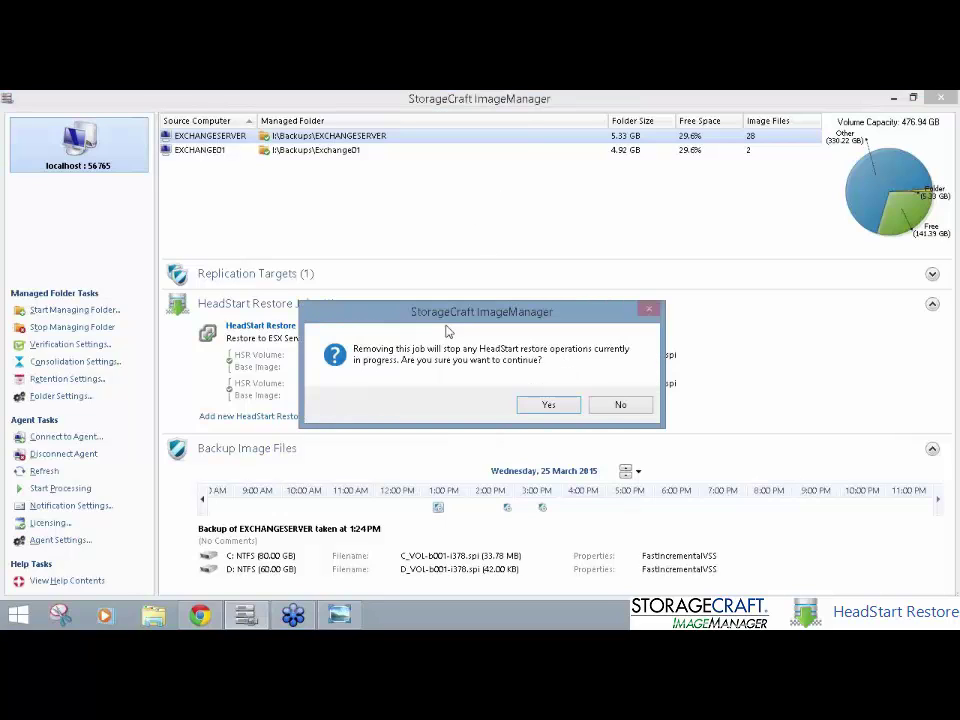
{"action": "left_click", "coordinate": [549, 405]}
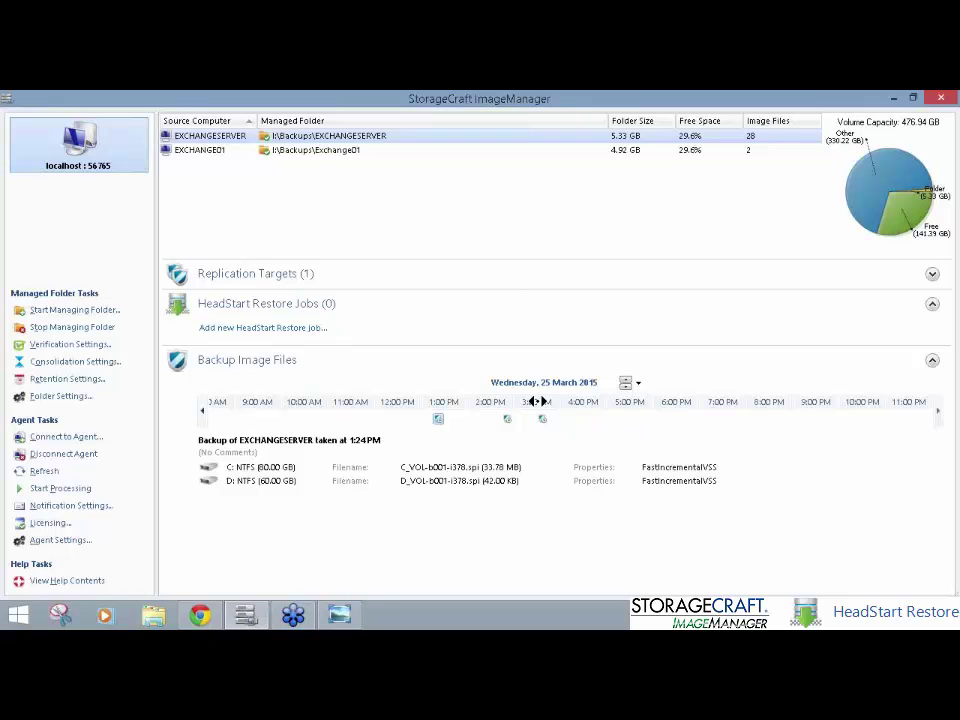
{"action": "left_click", "coordinate": [900, 97]}
Step: Launch vSphere Client and log in to host 10.10.10.3 as root with the pasted password
{"action": "key", "text": "super"}
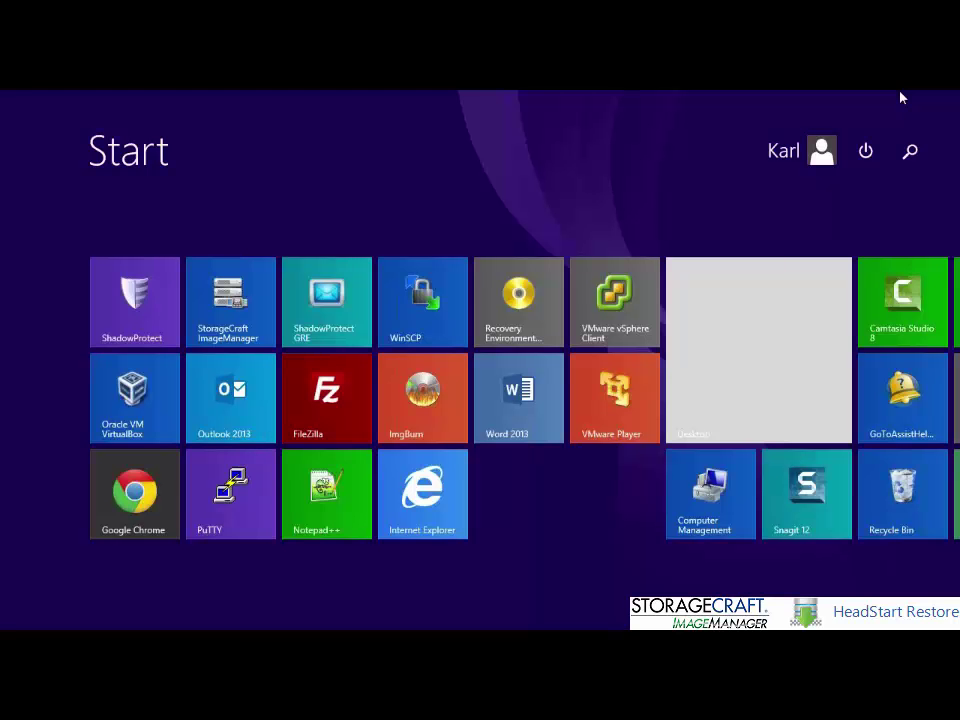
{"action": "left_click", "coordinate": [624, 296]}
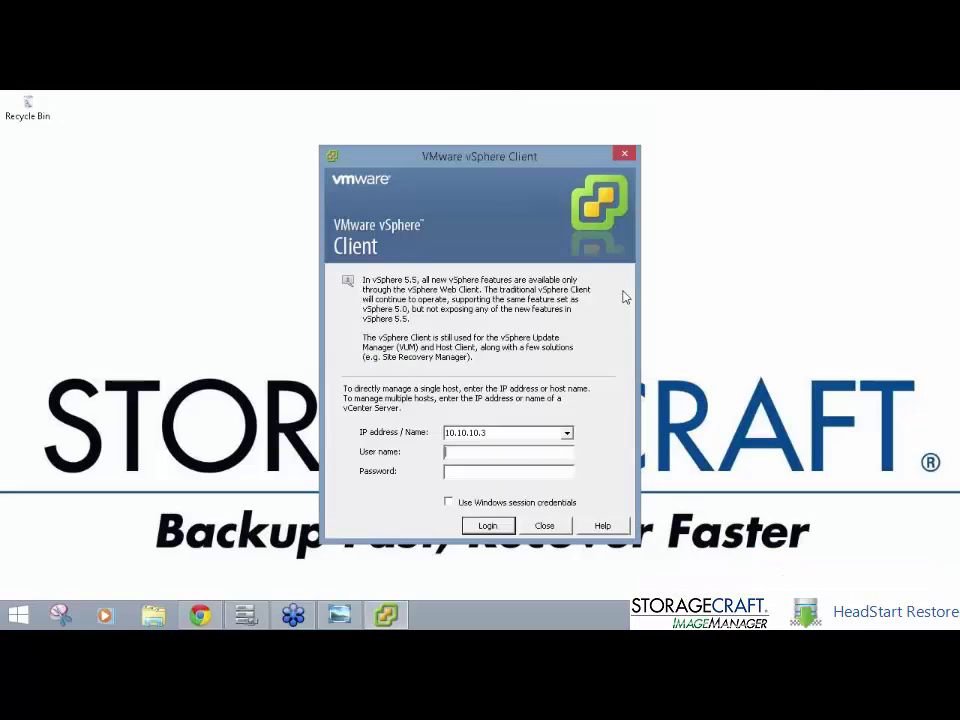
{"action": "type", "text": "root"}
{"action": "key", "text": "Tab"}
{"action": "key", "text": "ctrl+v"}
{"action": "key", "text": "Return"}
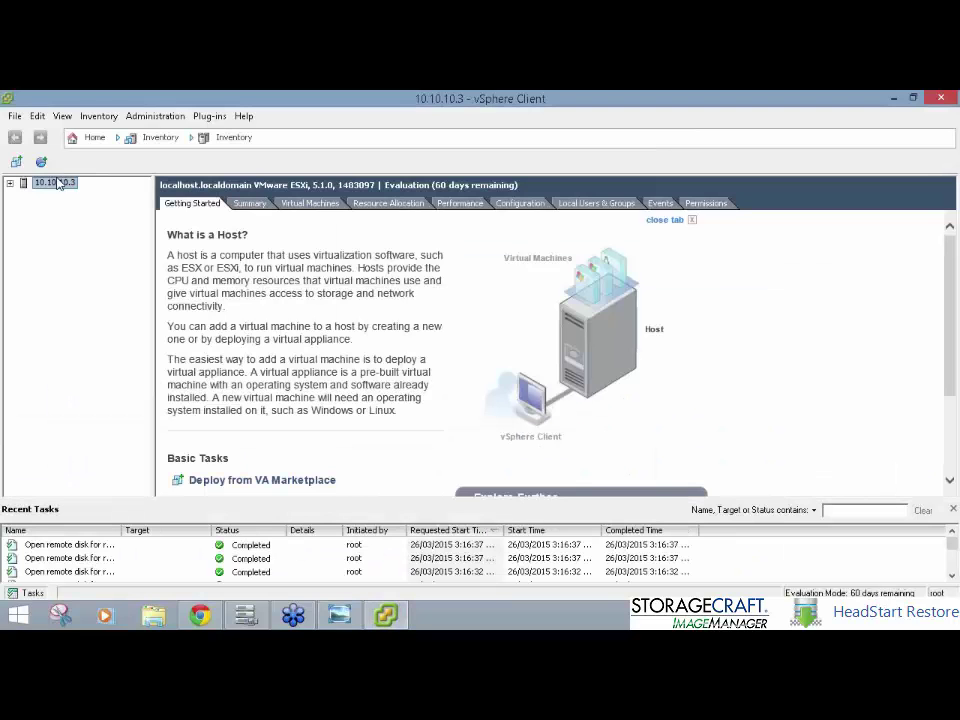
Step: Expand the host and open the actions menu for the test01 VM
{"action": "left_click", "coordinate": [10, 184]}
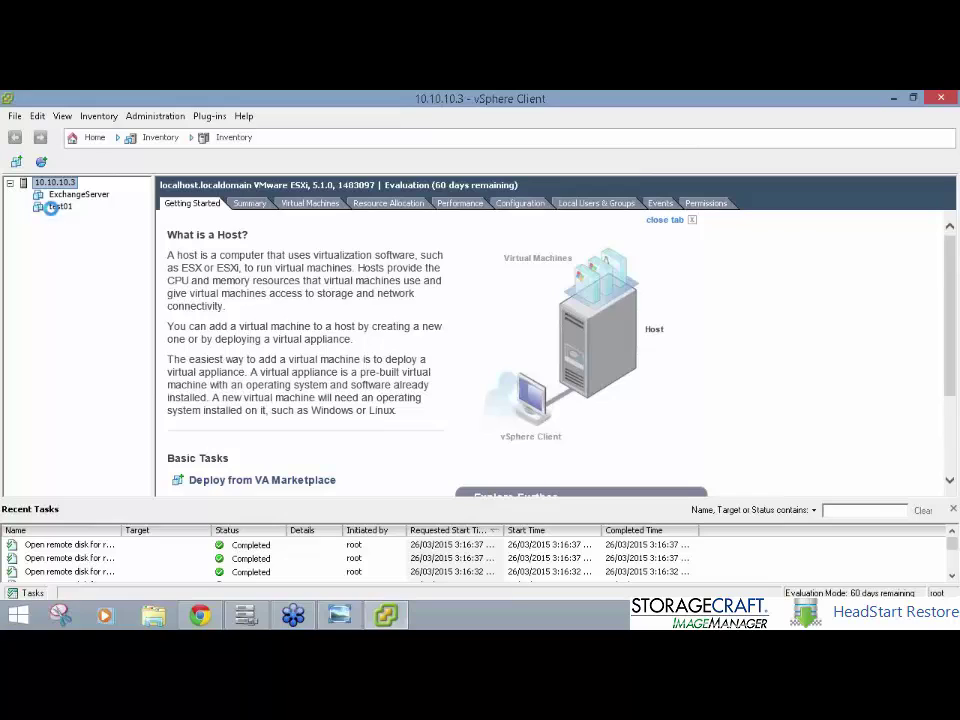
{"action": "left_click", "coordinate": [58, 206]}
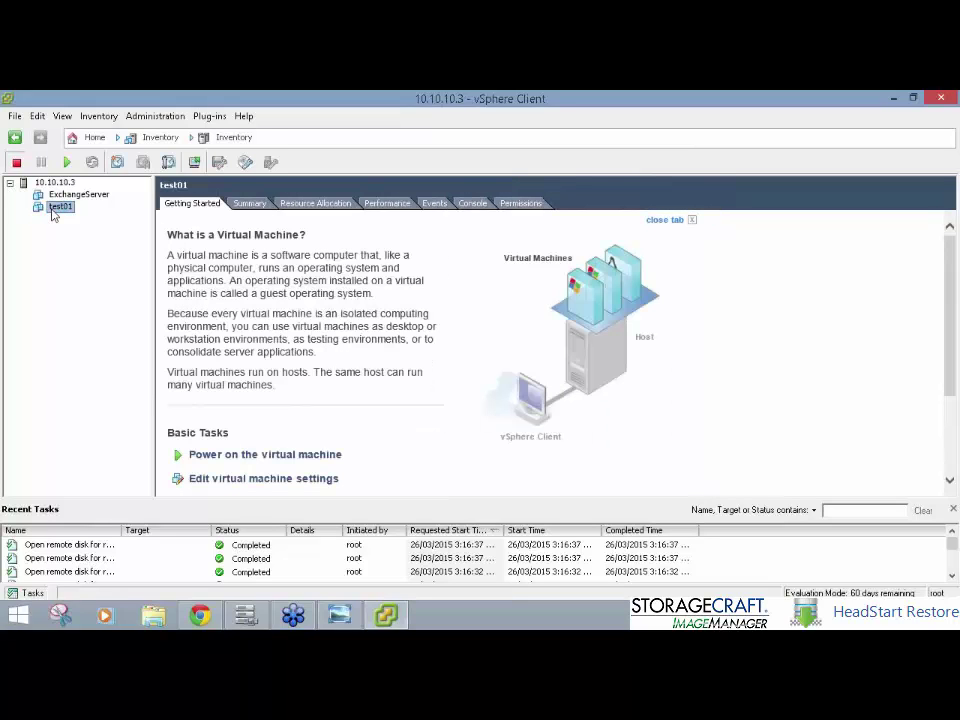
{"action": "right_click", "coordinate": [54, 212]}
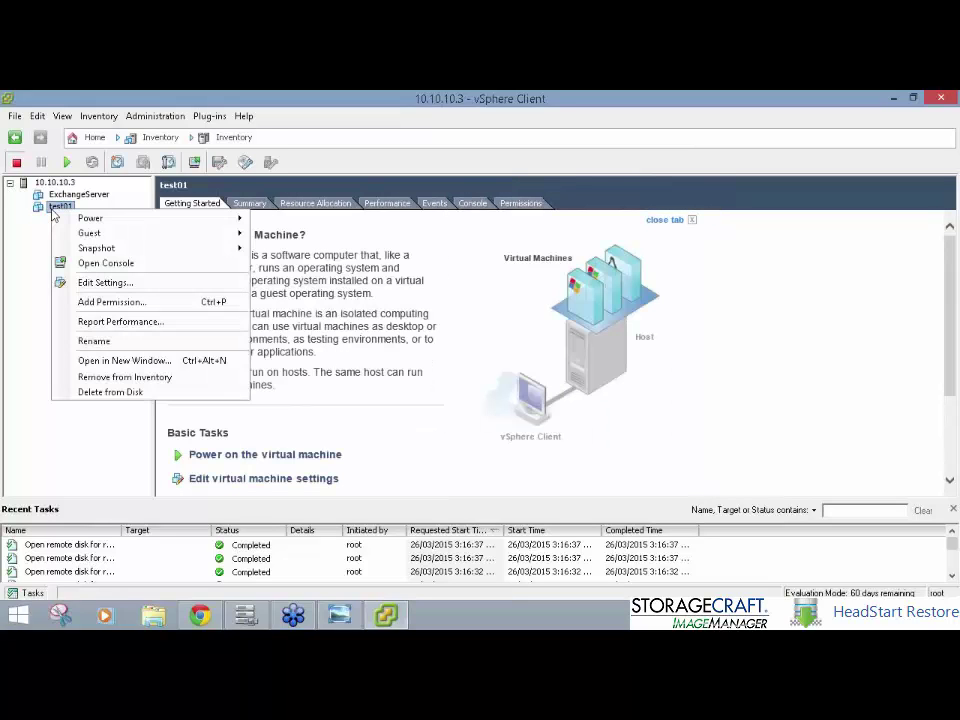
Step: In test01's settings, raise memory to 4096 MB and set 4 cores per socket
{"action": "left_click", "coordinate": [104, 282]}
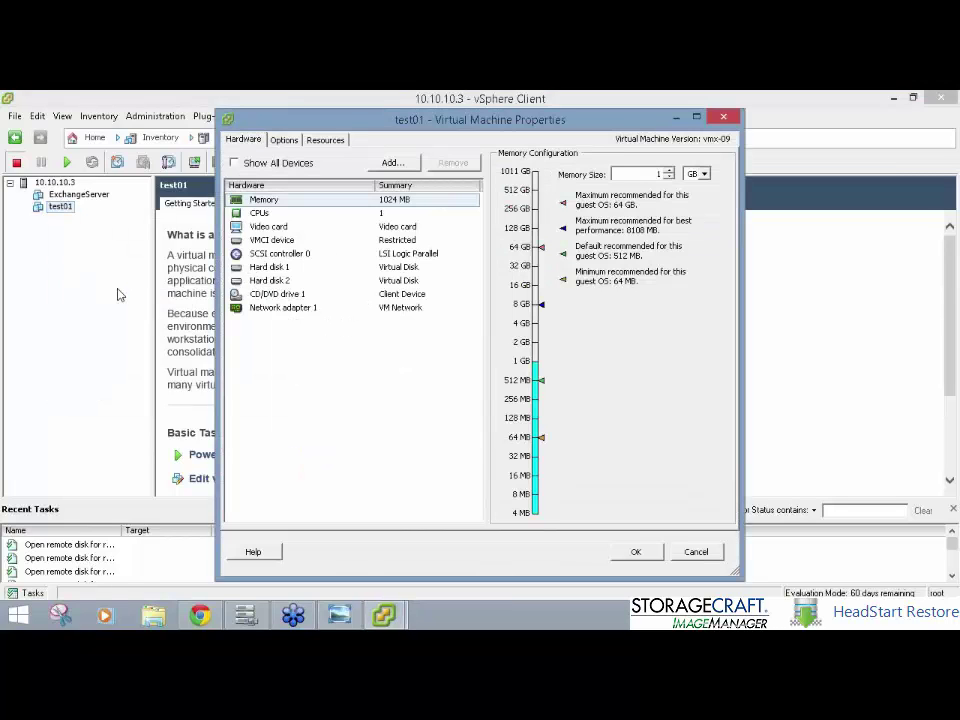
{"action": "left_click", "coordinate": [401, 204]}
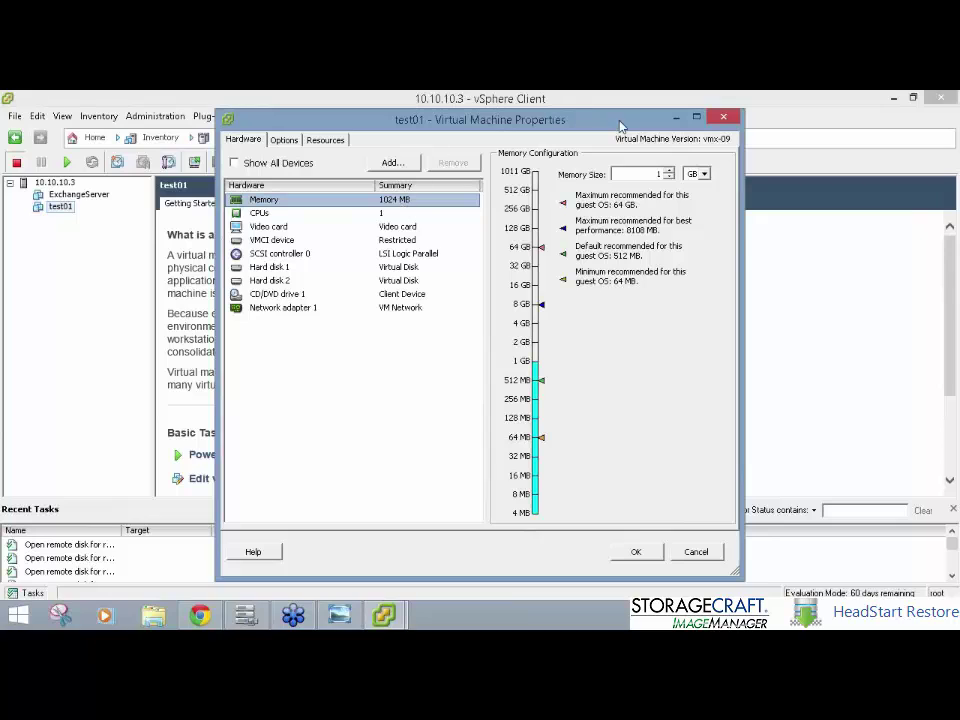
{"action": "left_click", "coordinate": [670, 171]}
{"action": "double_click", "coordinate": [670, 171]}
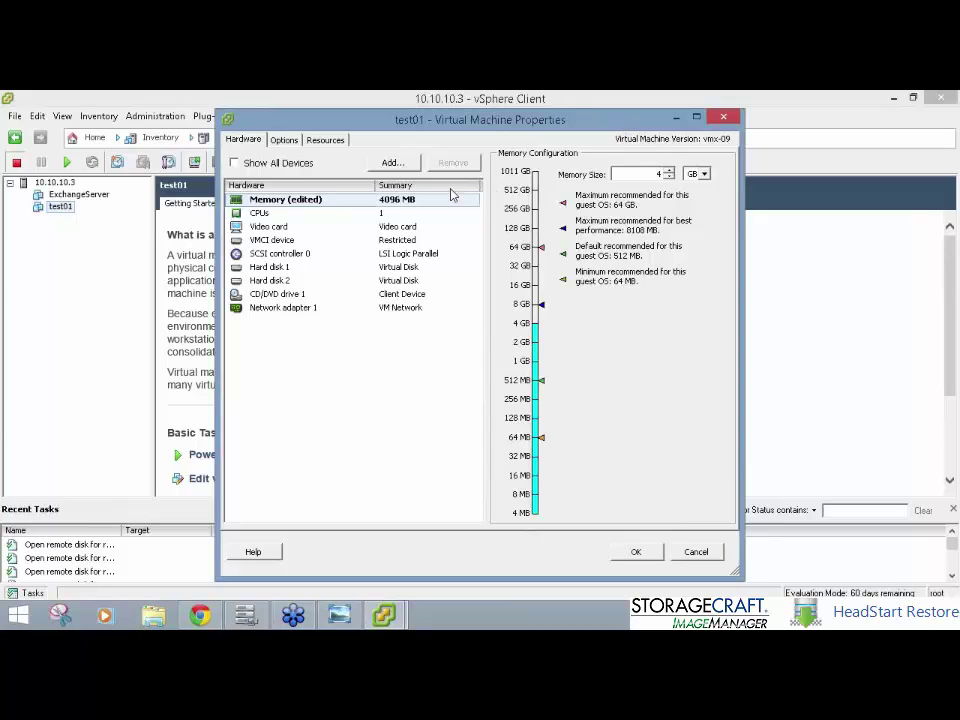
{"action": "left_click", "coordinate": [435, 213]}
{"action": "left_click", "coordinate": [680, 185]}
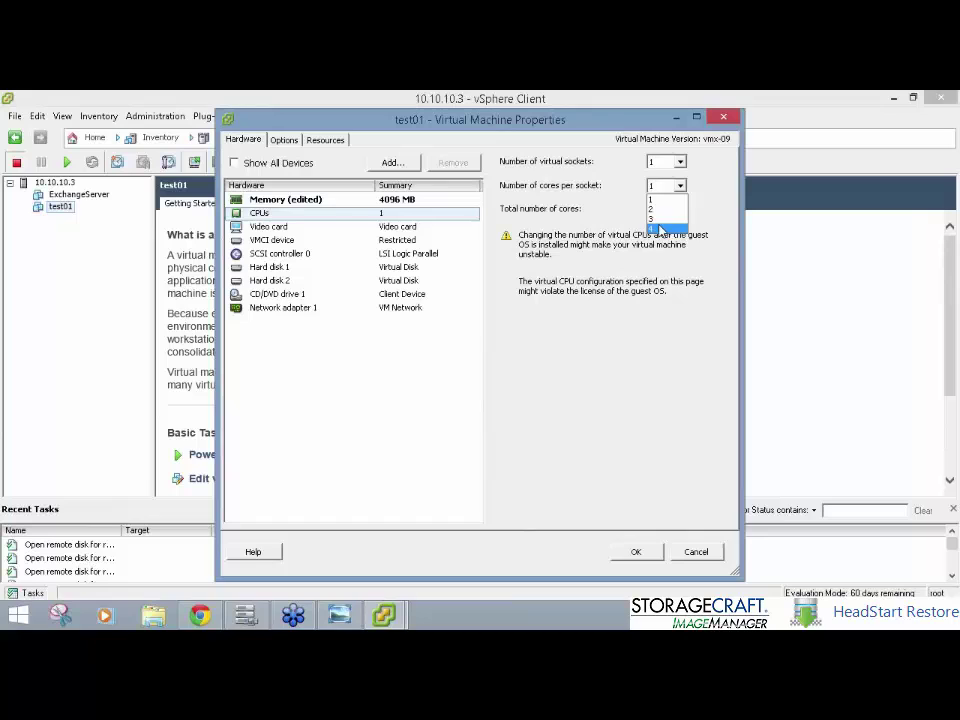
{"action": "left_click", "coordinate": [664, 229]}
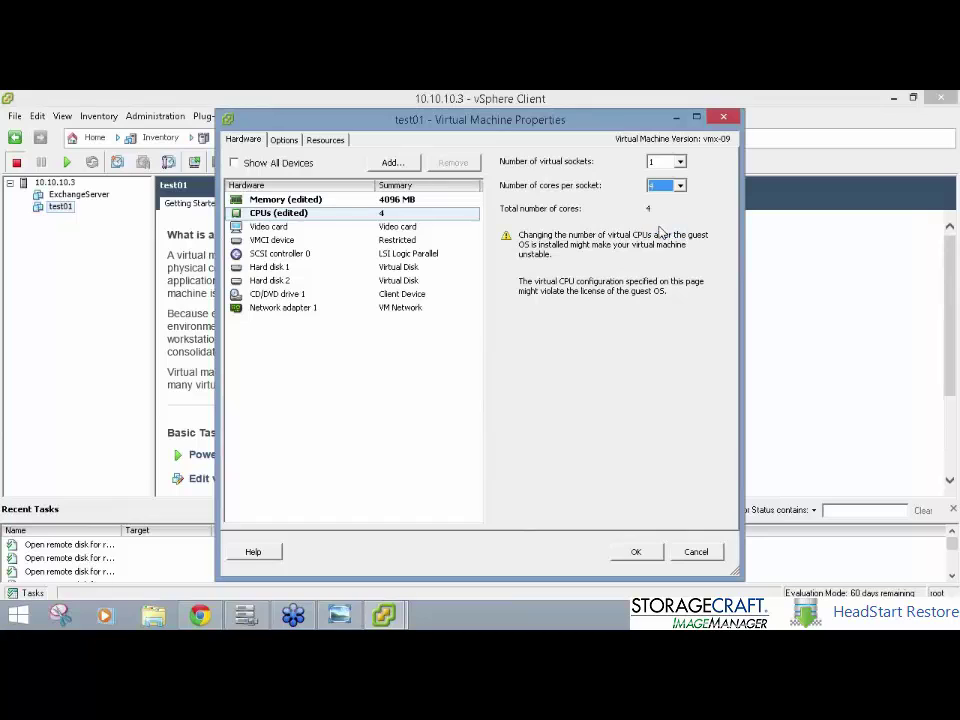
Step: Change the SCSI controller type to LSI Logic SAS
{"action": "left_click", "coordinate": [428, 253]}
{"action": "left_click", "coordinate": [672, 177]}
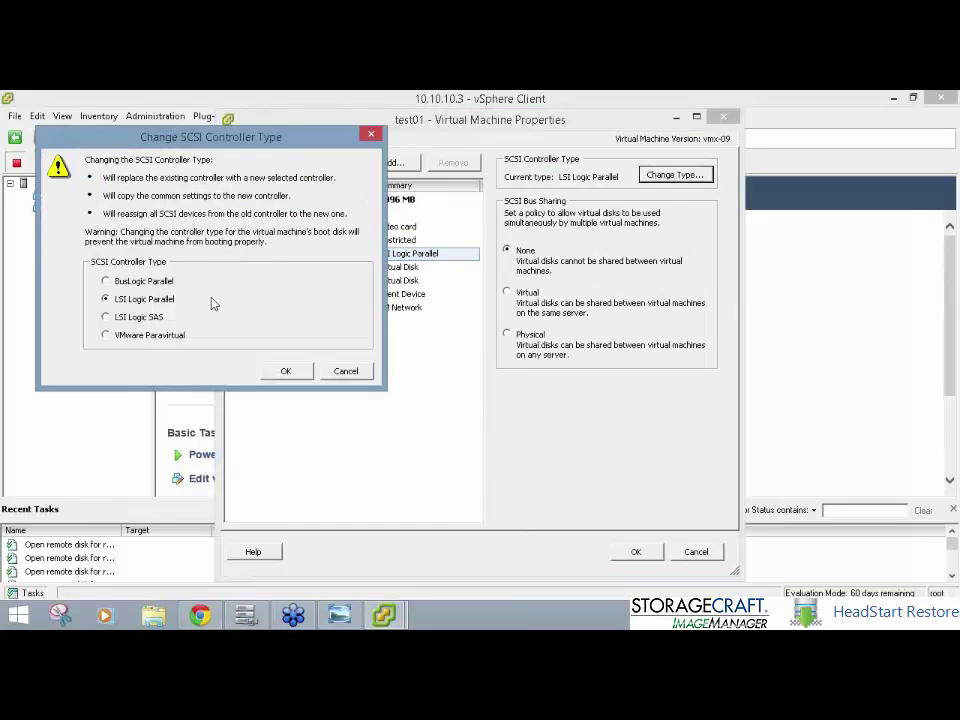
{"action": "left_click", "coordinate": [296, 371]}
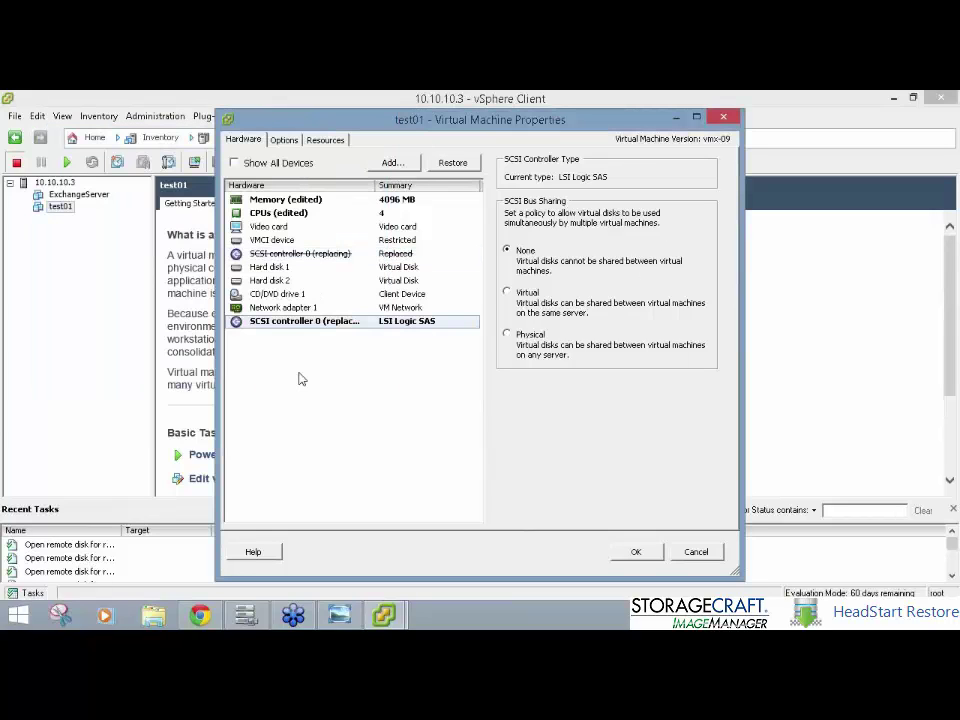
{"action": "left_click", "coordinate": [362, 309]}
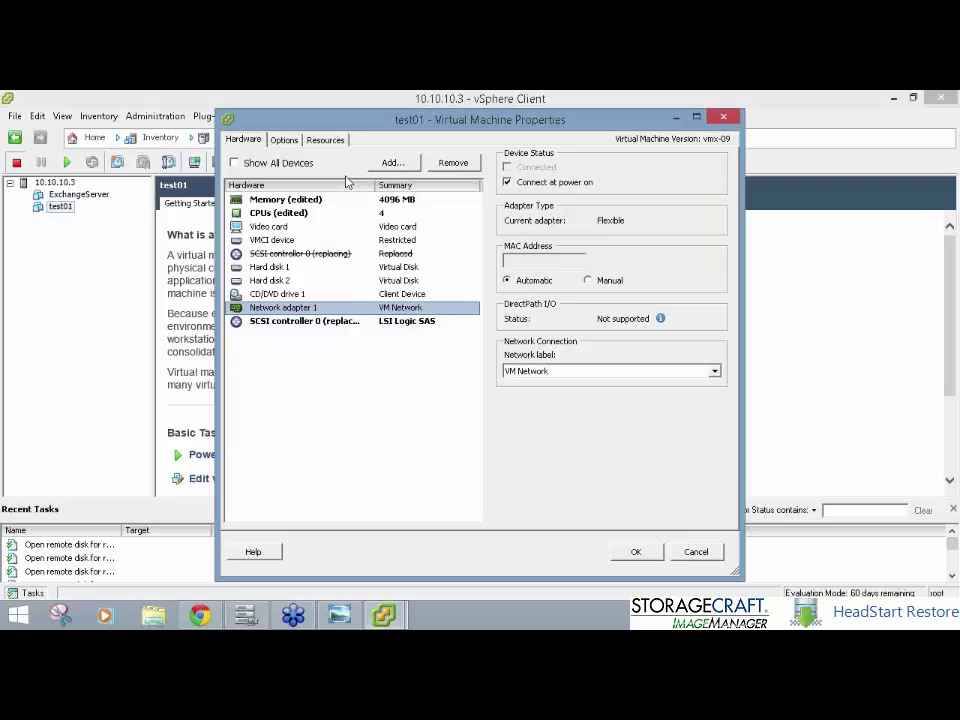
Step: Set test01's guest OS to Microsoft Windows Server 2012 (64-bit), review boot options, and close properties
{"action": "left_click", "coordinate": [285, 140]}
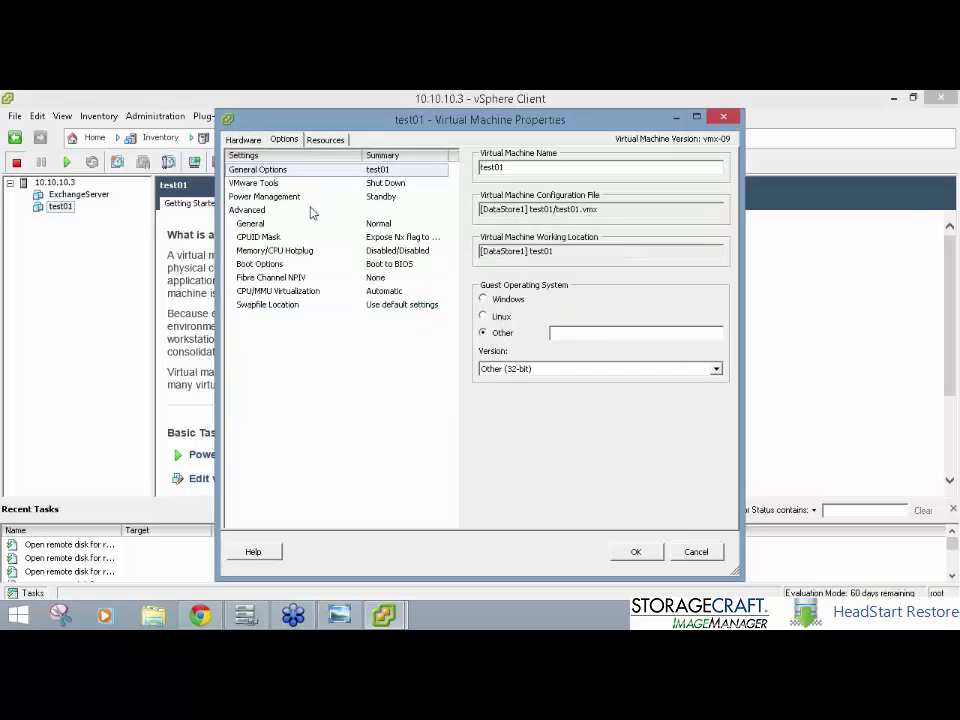
{"action": "left_click", "coordinate": [502, 301]}
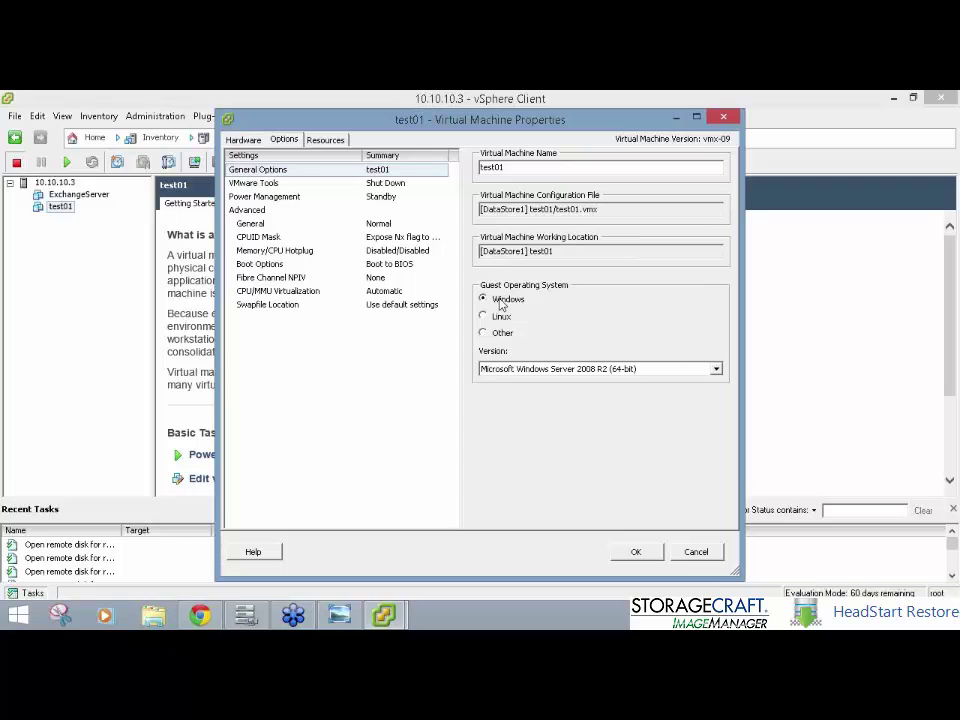
{"action": "left_click", "coordinate": [557, 369]}
{"action": "key", "text": "Up"}
{"action": "key", "text": "Up"}
{"action": "key", "text": "Up"}
{"action": "key", "text": "Up"}
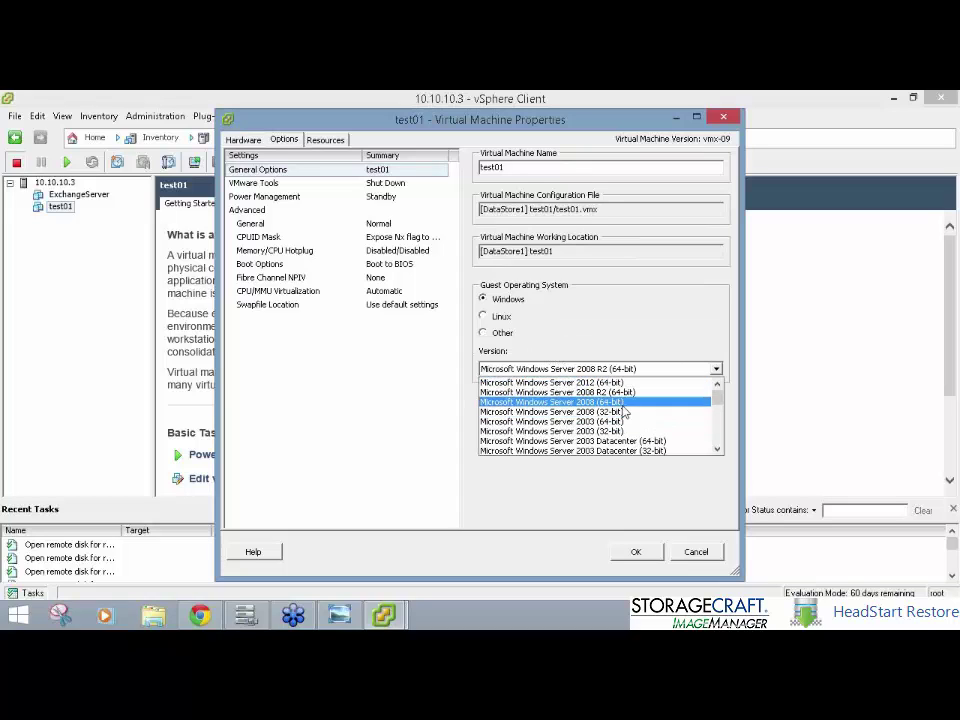
{"action": "key", "text": "Return"}
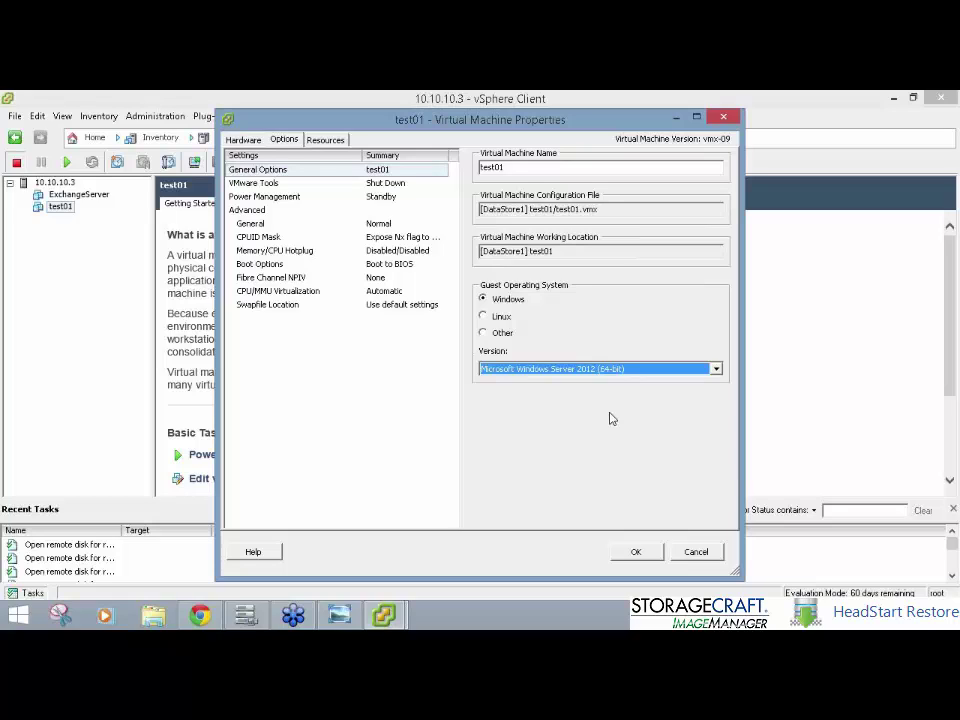
{"action": "left_click", "coordinate": [330, 264]}
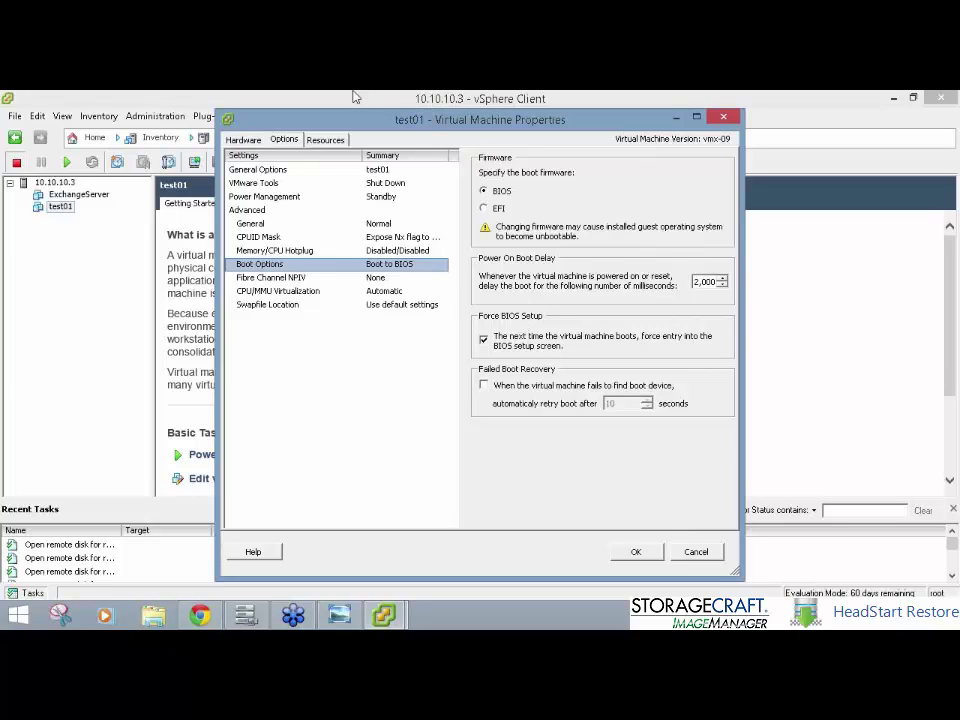
{"action": "left_click", "coordinate": [724, 118]}
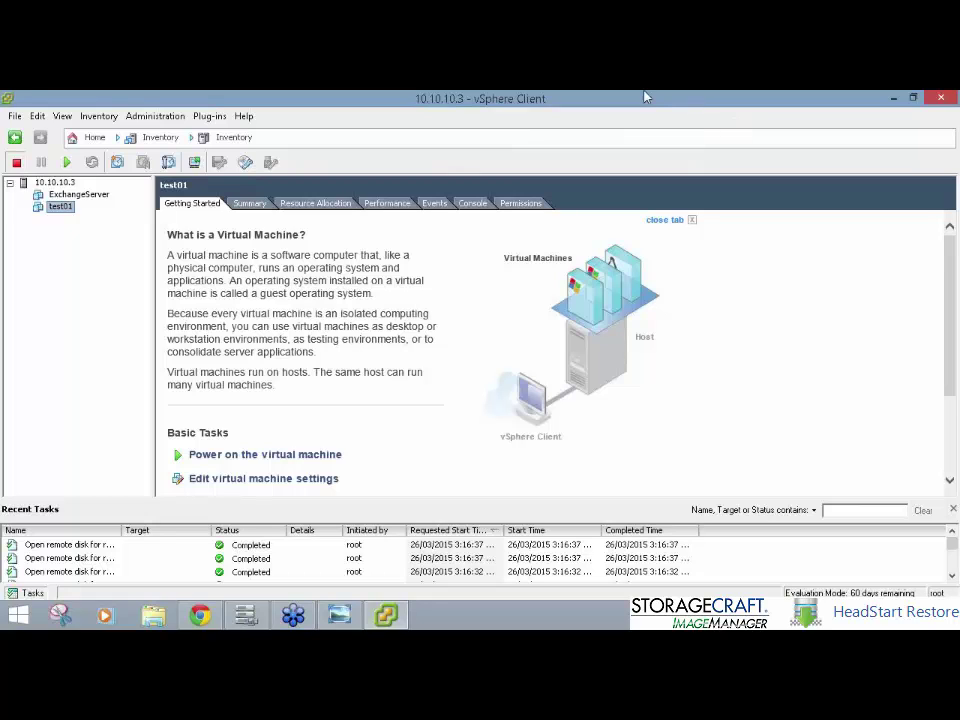
{"action": "left_click", "coordinate": [893, 98]}
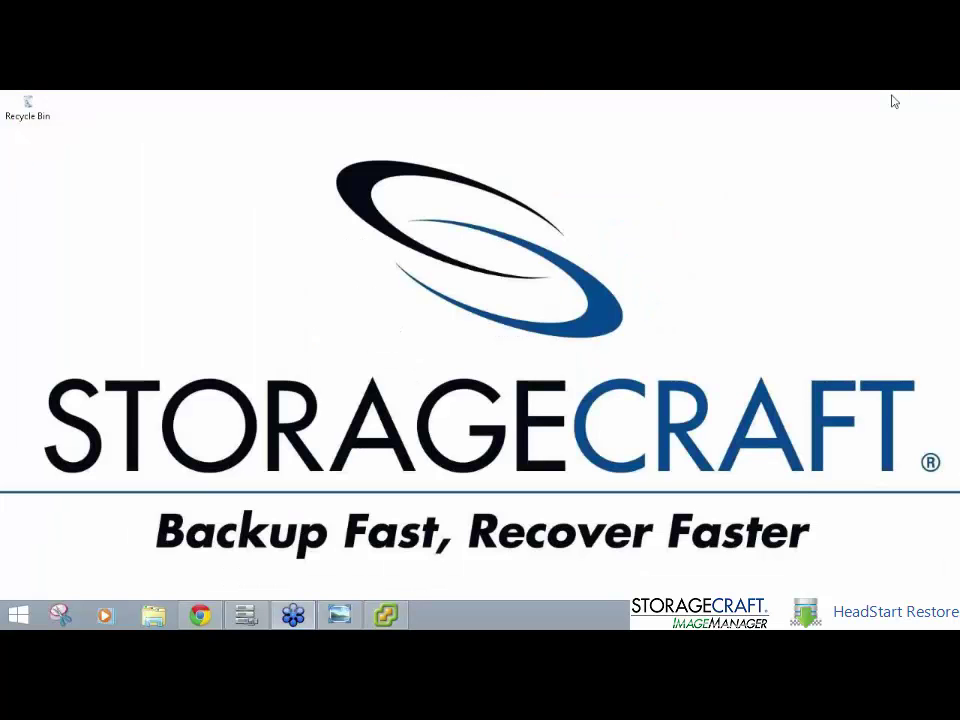